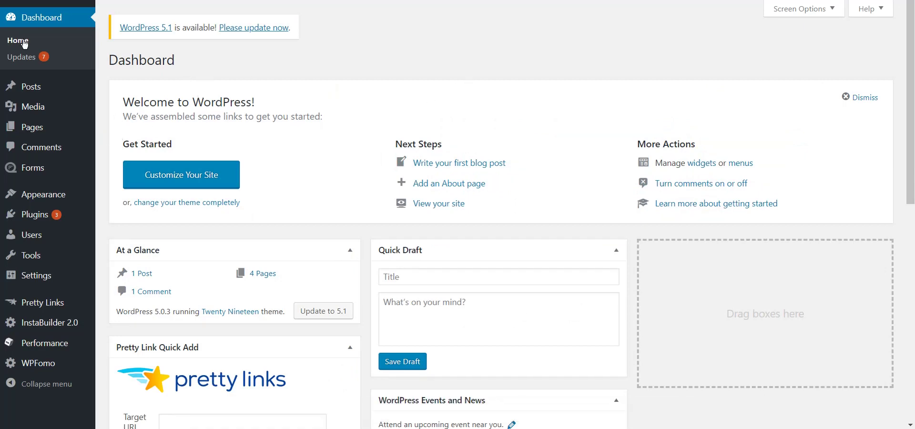
- Open the form for uploading a new plugin as a .zip file
{"action": "mouse_move", "coordinate": [37, 205]}
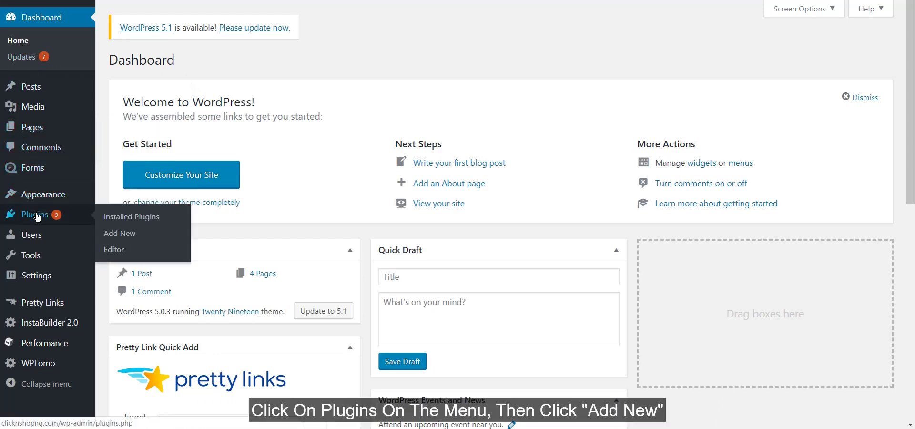
{"action": "left_click", "coordinate": [120, 234]}
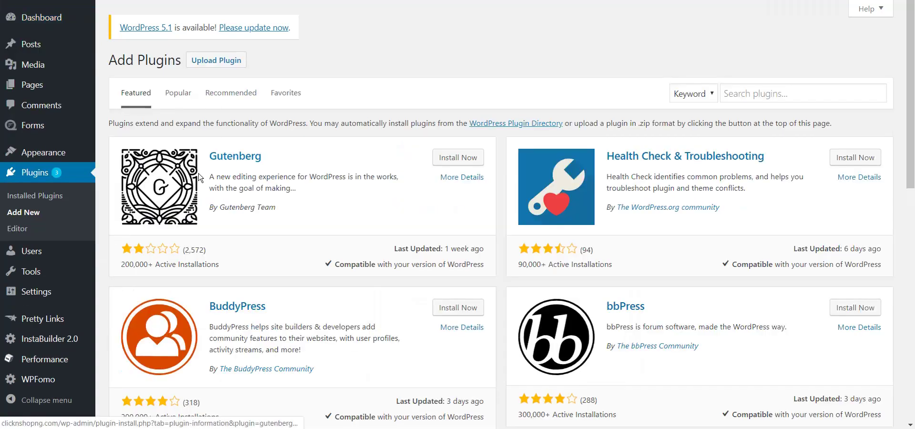
{"action": "left_click", "coordinate": [212, 64]}
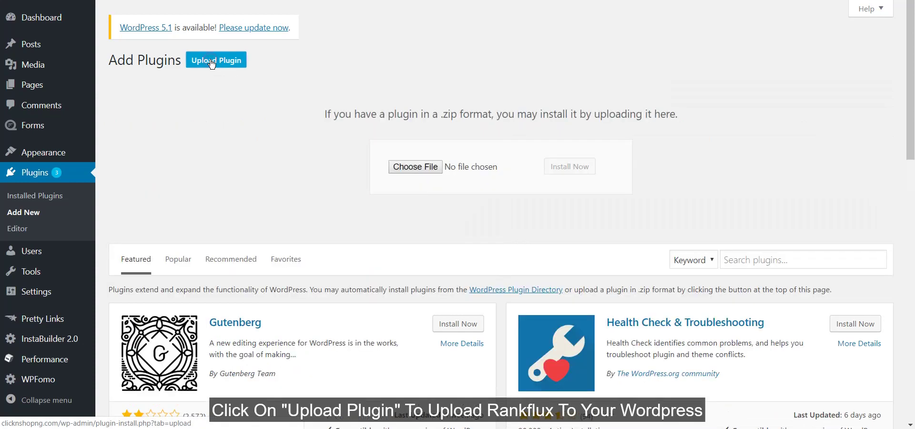
- Choose the RankFlux (2) zip archive from the Documents folder as the plugin file to upload
{"action": "left_click", "coordinate": [415, 167]}
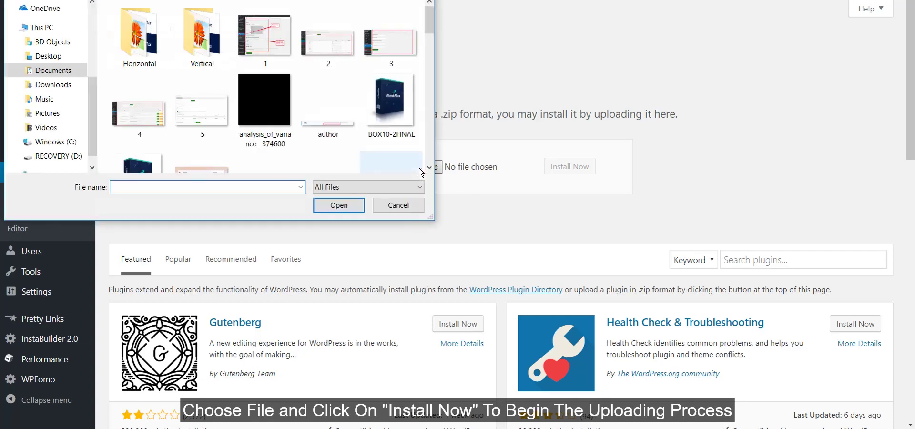
{"action": "left_click", "coordinate": [274, 111]}
{"action": "key", "text": "r"}
{"action": "key", "text": "Right"}
{"action": "key", "text": "Right"}
{"action": "key", "text": "Right"}
{"action": "key", "text": "Right"}
{"action": "scroll", "coordinate": [310, 81], "scroll_direction": "up", "scroll_amount": 5}
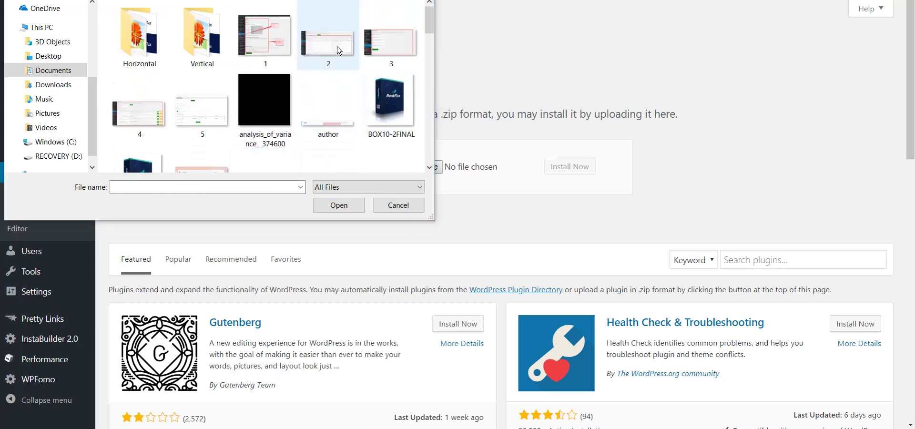
{"action": "left_click", "coordinate": [340, 51]}
{"action": "key", "text": "r"}
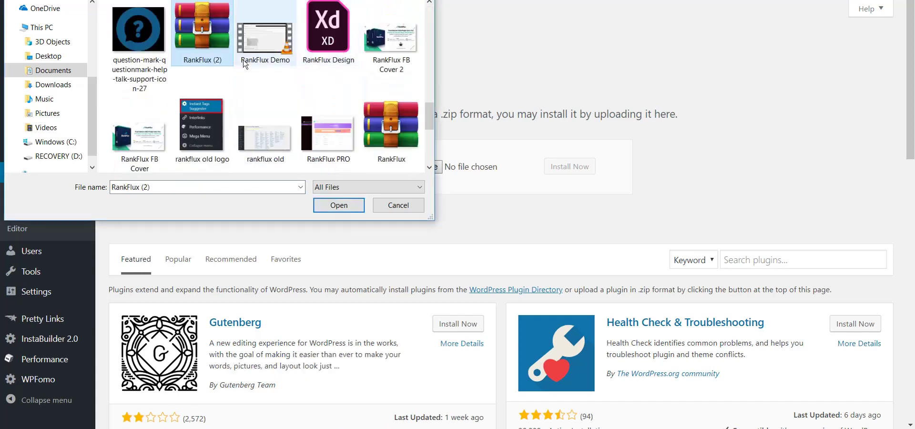
{"action": "left_click", "coordinate": [339, 205]}
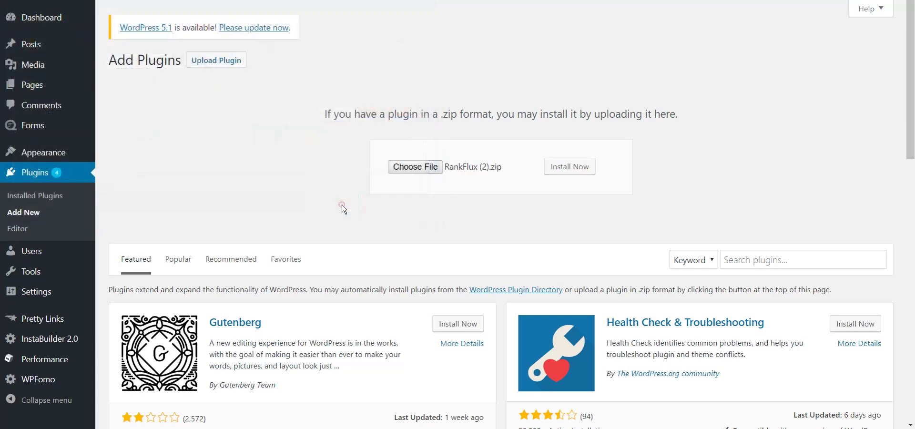
- Install the chosen RankFlux plugin archive and activate the plugin on the site
{"action": "left_click", "coordinate": [560, 170]}
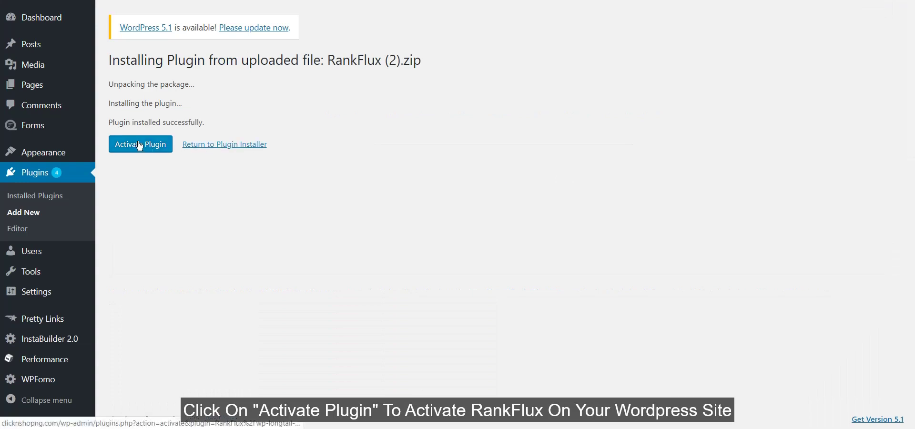
{"action": "left_click", "coordinate": [139, 146]}
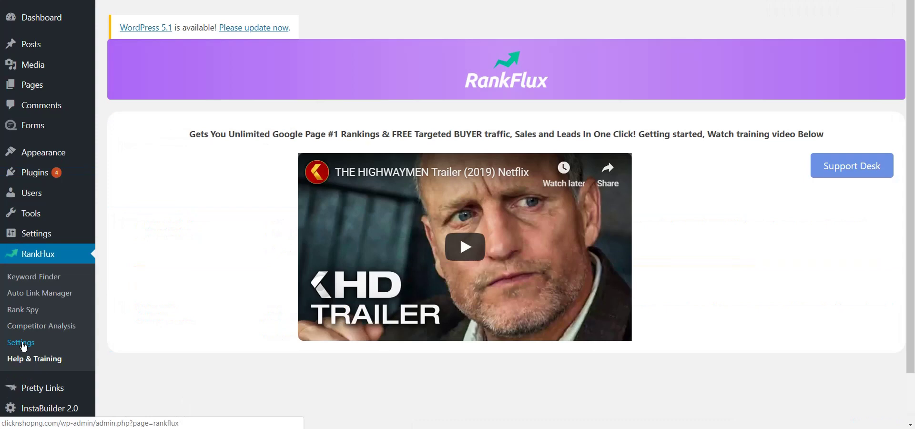
- In the RankFlux general settings, enable the plugin for all listed content types
{"action": "left_click", "coordinate": [22, 343]}
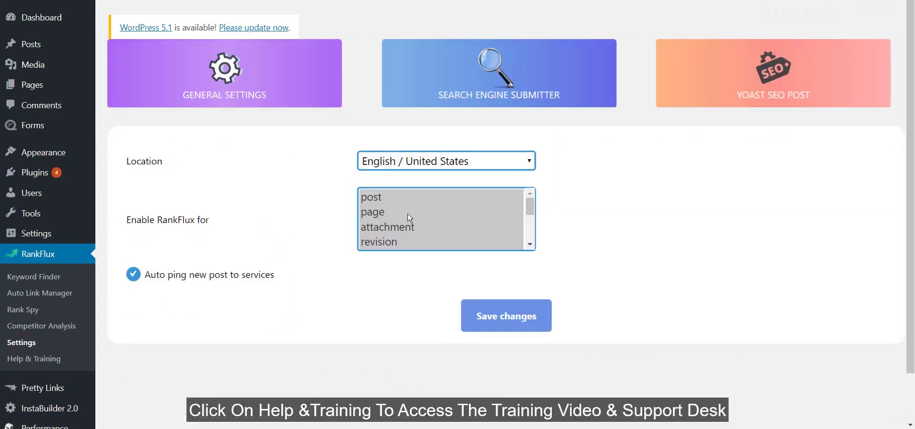
{"action": "left_click", "coordinate": [420, 213]}
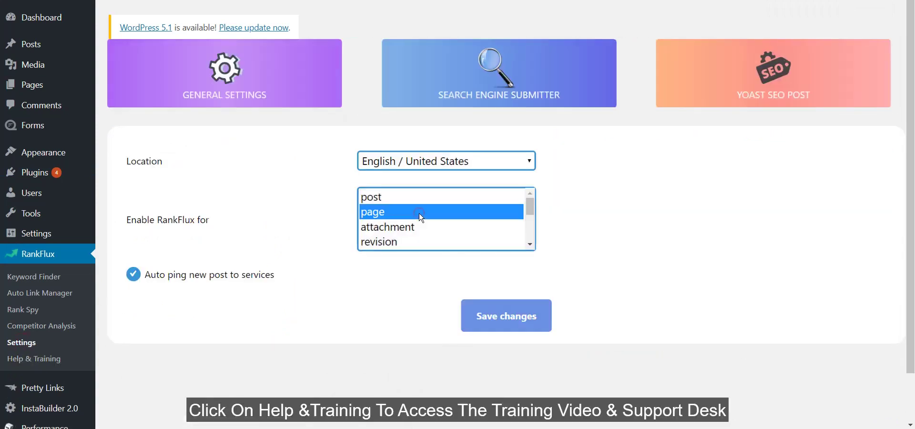
{"action": "key", "text": "ctrl+a"}
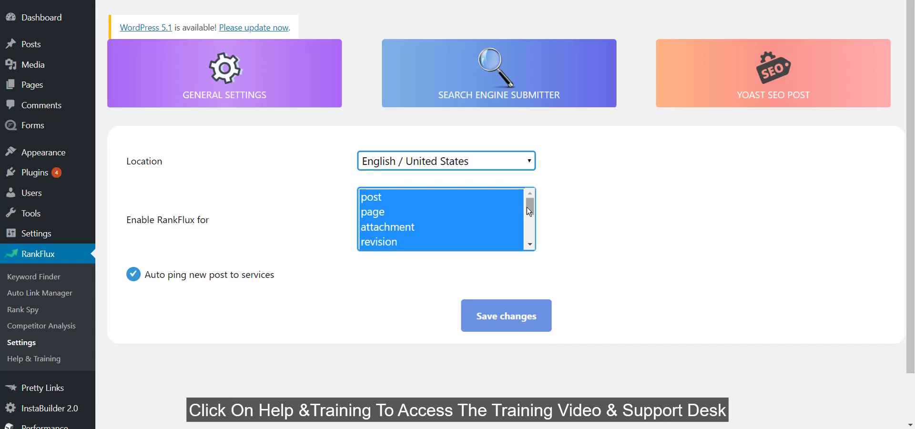
{"action": "mouse_move", "coordinate": [527, 207]}
{"action": "left_mouse_down"}
{"action": "mouse_move", "coordinate": [531, 239]}
{"action": "mouse_move", "coordinate": [530, 195]}
{"action": "left_mouse_up"}
- Set the RankFlux location to English / United States with auto ping of new posts enabled, and save the general settings
{"action": "left_click", "coordinate": [464, 163]}
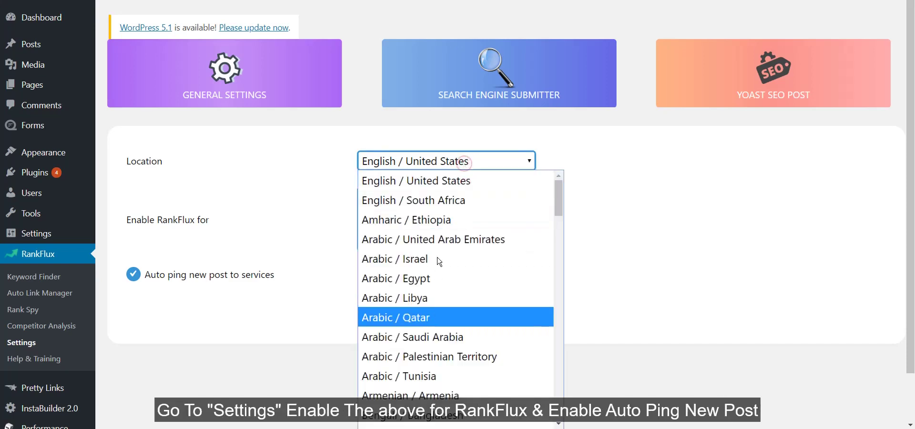
{"action": "left_click", "coordinate": [467, 186]}
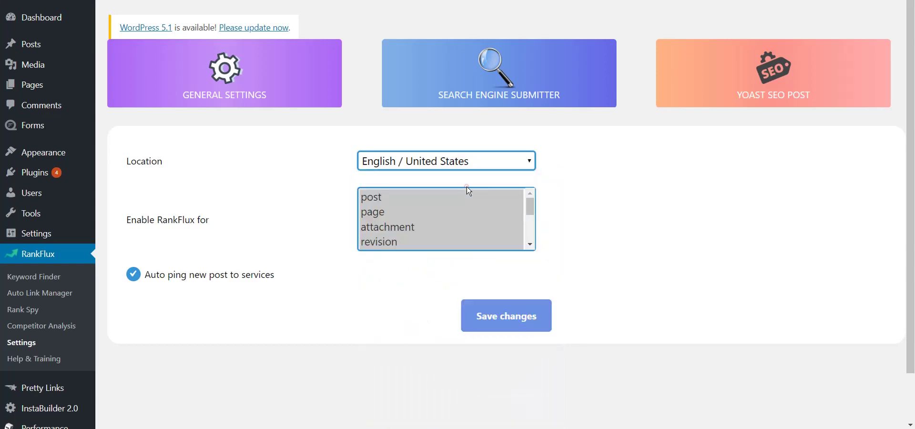
{"action": "left_click", "coordinate": [132, 276]}
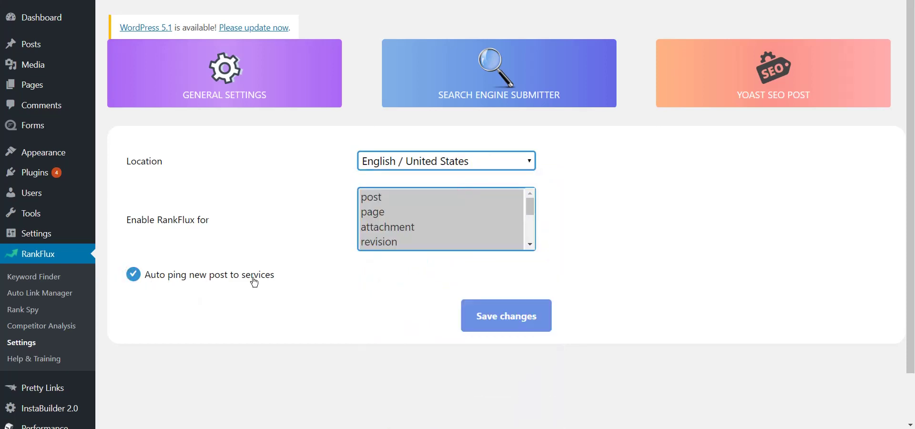
{"action": "left_click", "coordinate": [499, 325]}
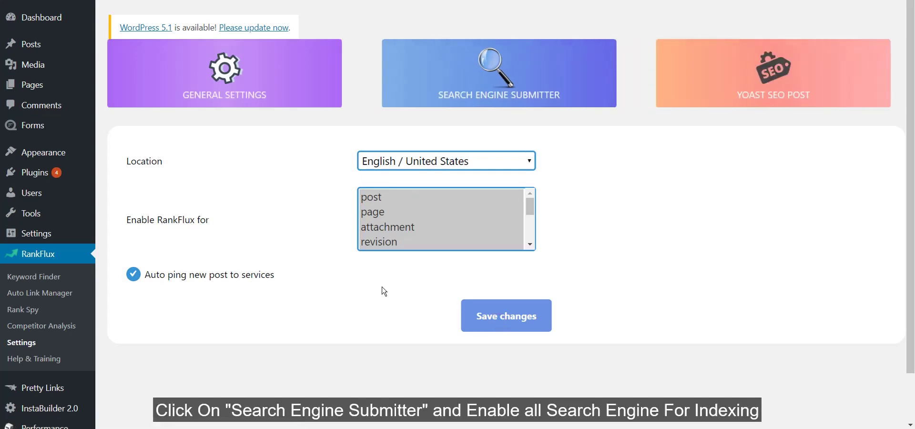
- Enable Google, Bing, Yahoo and Yandex in the Search Engine Submitter settings and save the changes
{"action": "left_click", "coordinate": [496, 85]}
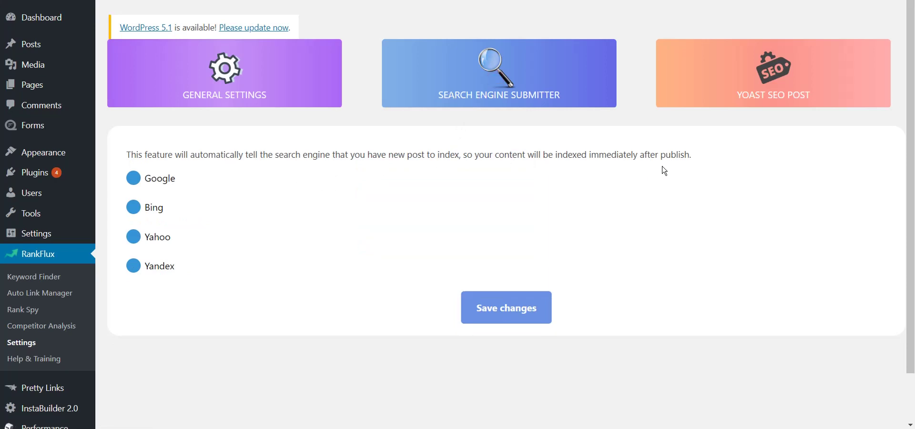
{"action": "left_click", "coordinate": [128, 180]}
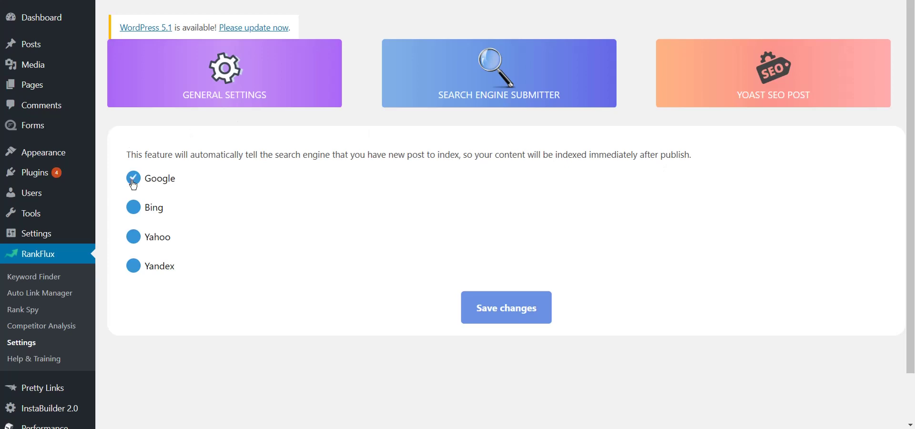
{"action": "left_click", "coordinate": [133, 210]}
{"action": "left_click", "coordinate": [134, 240]}
{"action": "left_click", "coordinate": [134, 267]}
{"action": "left_click", "coordinate": [513, 316]}
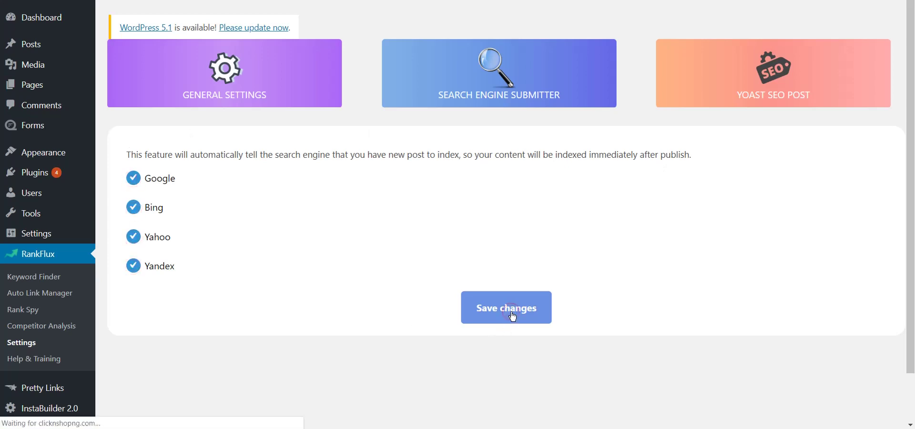
- Enable Auto Generate Focus Keyword and Auto-optimize meta description for post in the Yoast SEO Post settings and save
{"action": "left_click", "coordinate": [742, 91]}
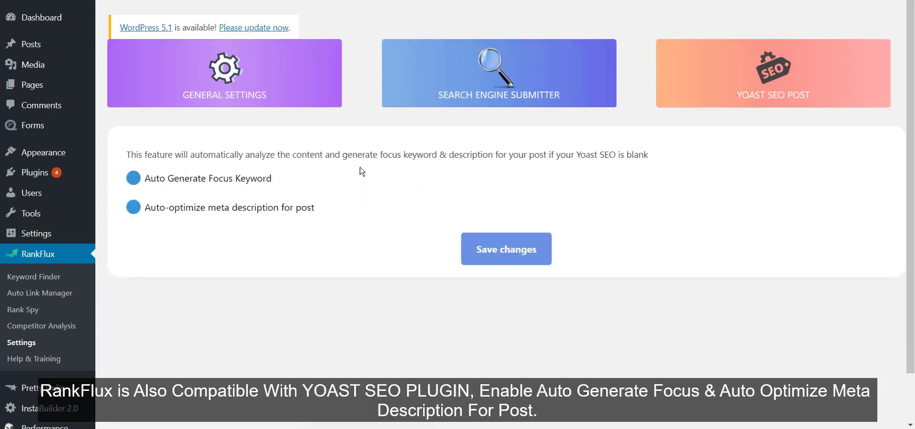
{"action": "left_click", "coordinate": [133, 179]}
{"action": "left_click", "coordinate": [133, 207]}
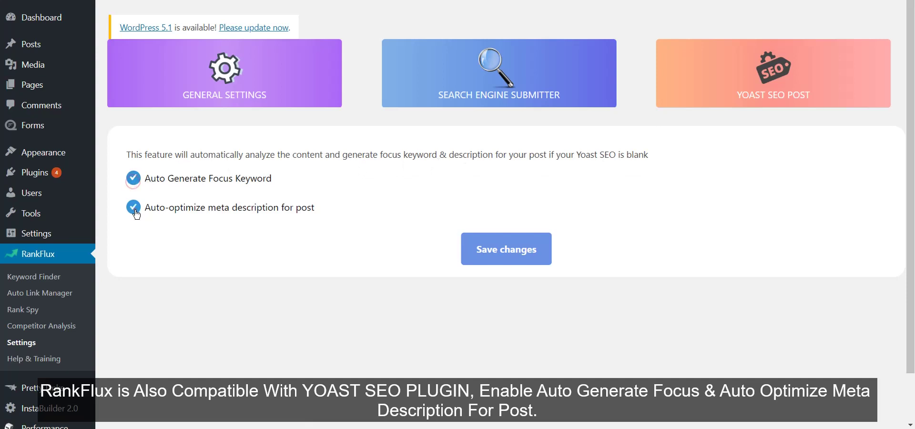
{"action": "left_click", "coordinate": [520, 254]}
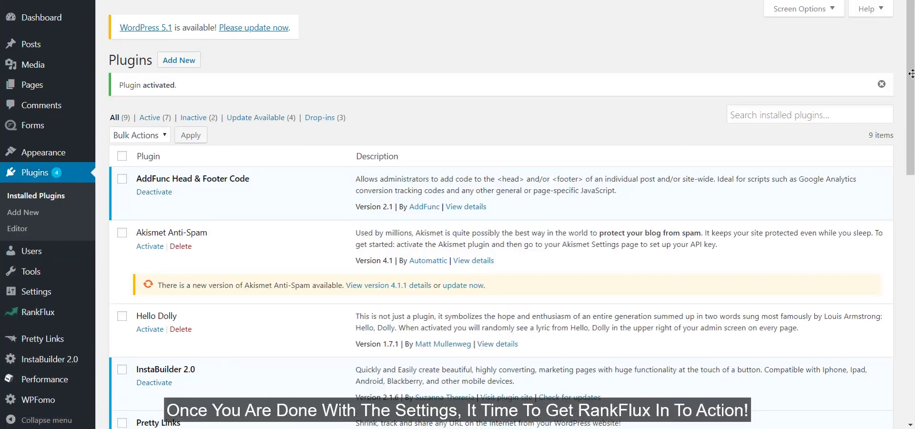
- Open the RankFlux Keyword Finder and enter "weight loss" as the keyword
{"action": "left_click_drag", "start_coordinate": [910, 76], "coordinate": [912, 205]}
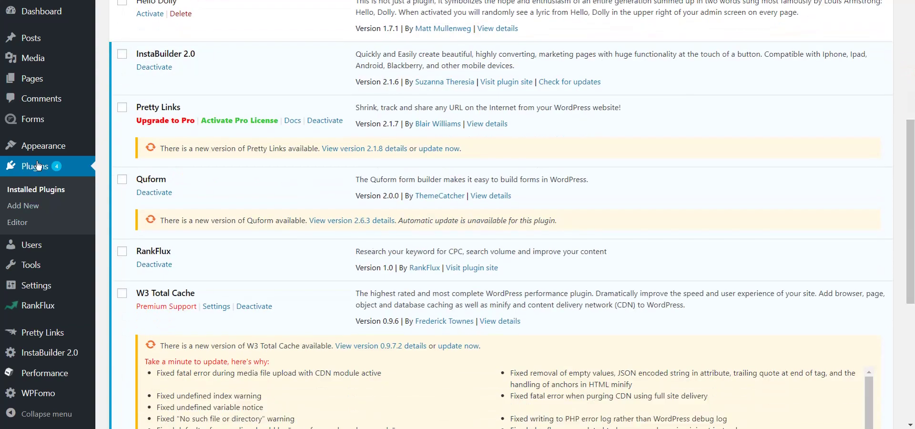
{"action": "left_click", "coordinate": [32, 307]}
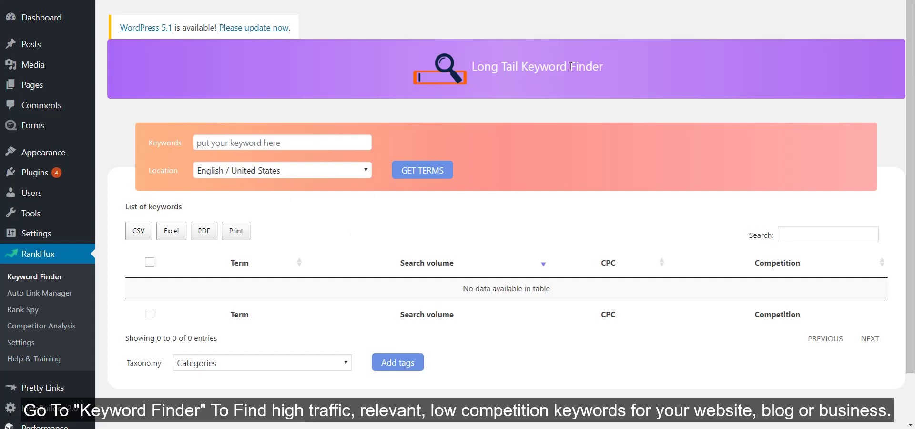
{"action": "left_click", "coordinate": [325, 137]}
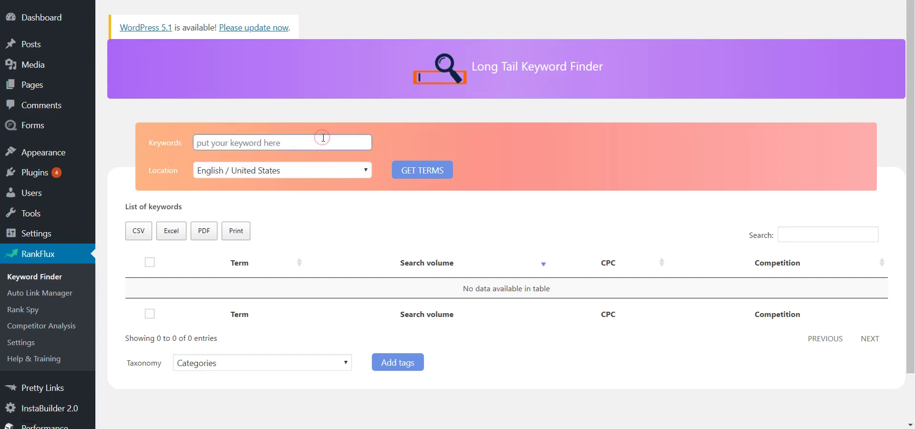
{"action": "type", "text": "weight loss"}
- Set the keyword location to English / United States and get the related long tail terms
{"action": "left_click", "coordinate": [334, 171]}
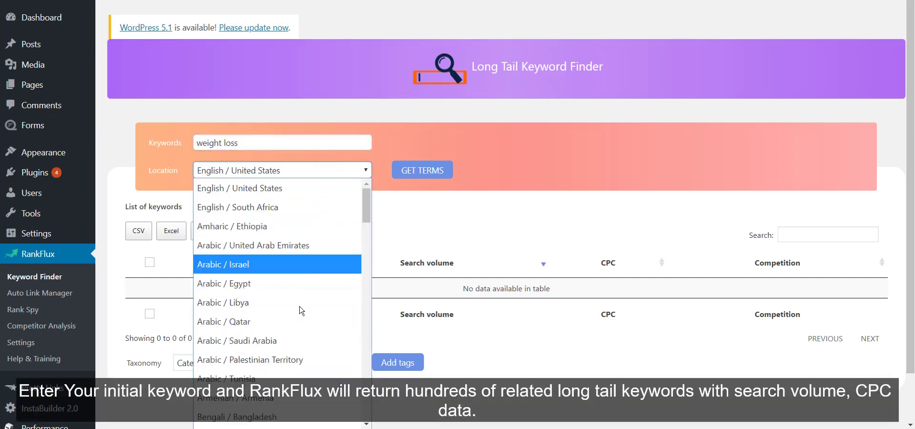
{"action": "scroll", "coordinate": [286, 191], "scroll_direction": "down", "scroll_amount": 1}
{"action": "scroll", "coordinate": [367, 194], "scroll_direction": "up", "scroll_amount": 1}
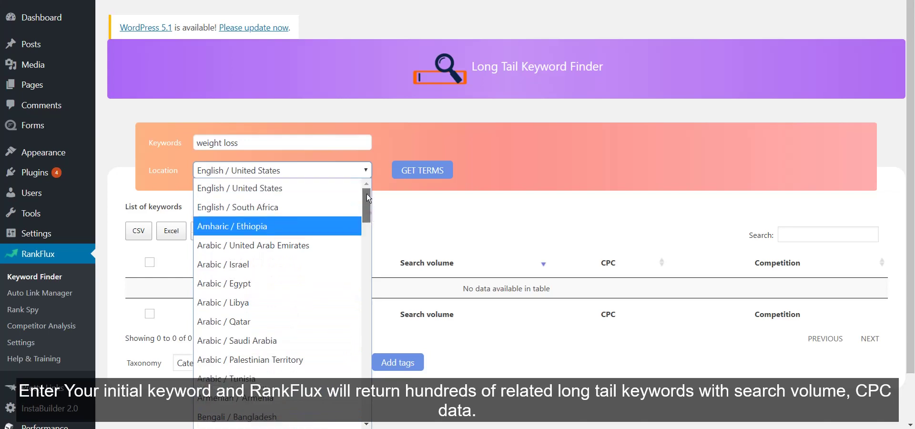
{"action": "left_click", "coordinate": [337, 186]}
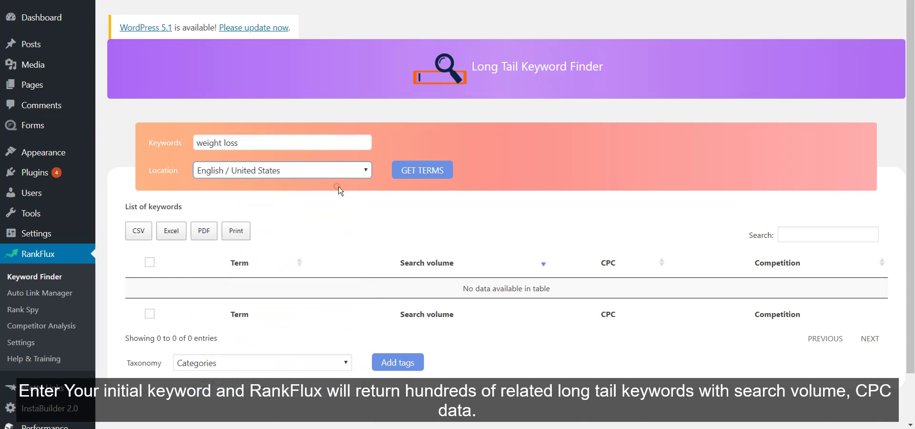
{"action": "left_click", "coordinate": [426, 173]}
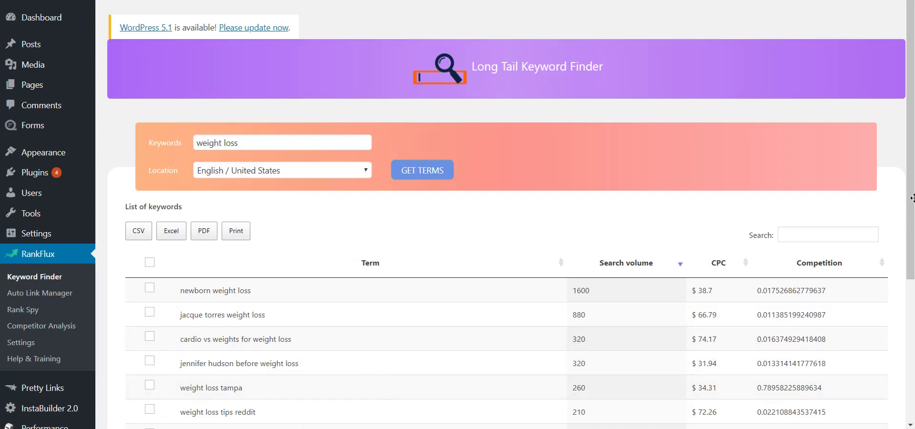
- Select all keywords in the results list and export them to PDF
{"action": "scroll", "coordinate": [909, 190], "scroll_direction": "down", "scroll_amount": 3}
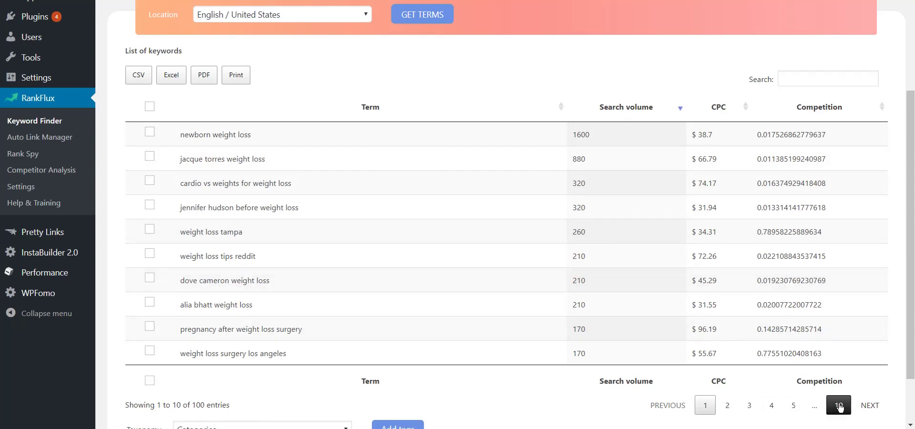
{"action": "left_click", "coordinate": [150, 108]}
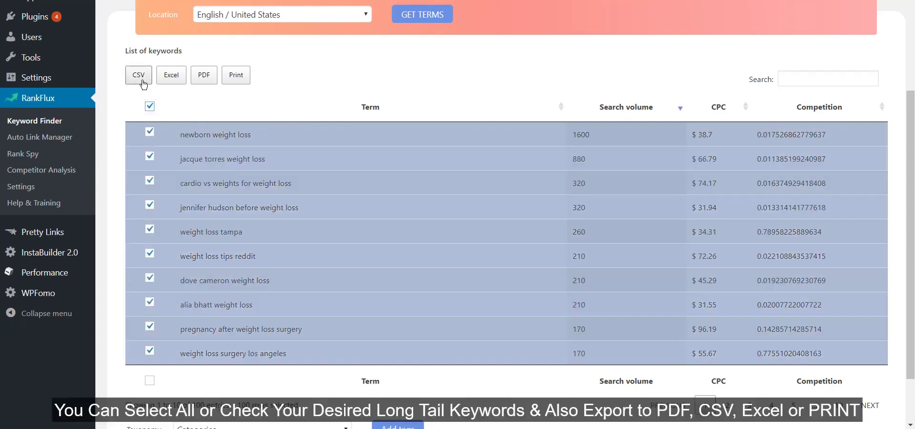
{"action": "left_click", "coordinate": [202, 83]}
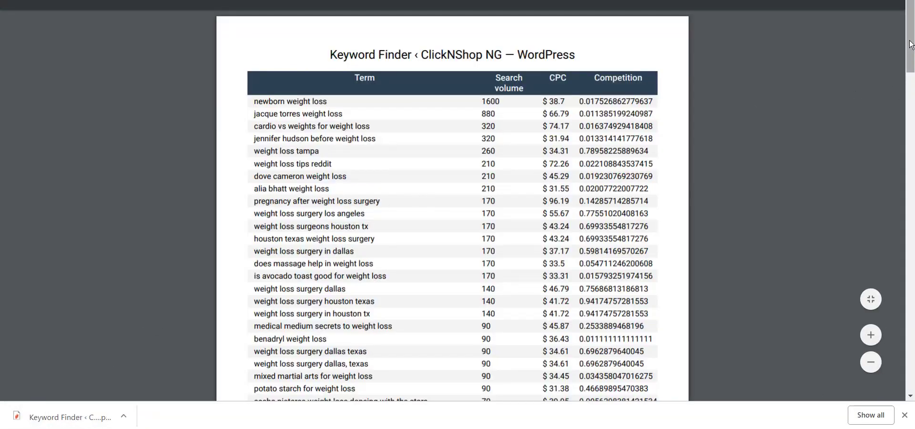
- Look over the exported keyword PDF, close it and deselect all keywords in the list
{"action": "mouse_move", "coordinate": [911, 45]}
{"action": "left_mouse_down"}
{"action": "mouse_move", "coordinate": [911, 341]}
{"action": "mouse_move", "coordinate": [910, 48]}
{"action": "left_mouse_up"}
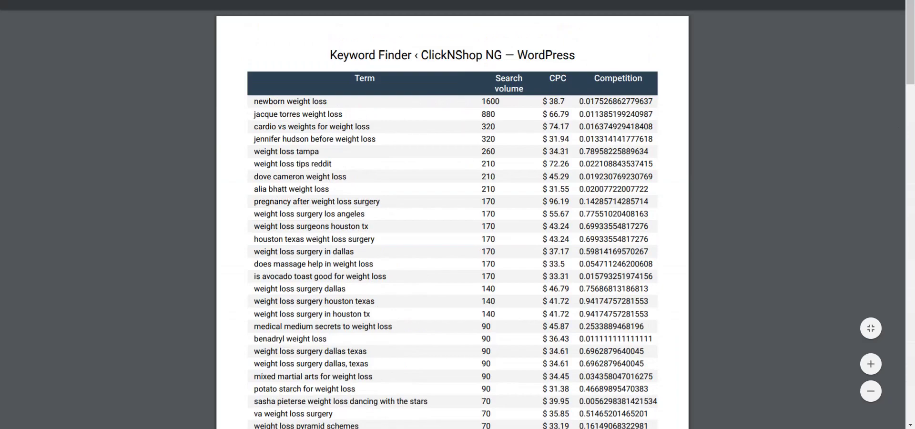
{"action": "key", "text": "ctrl+w"}
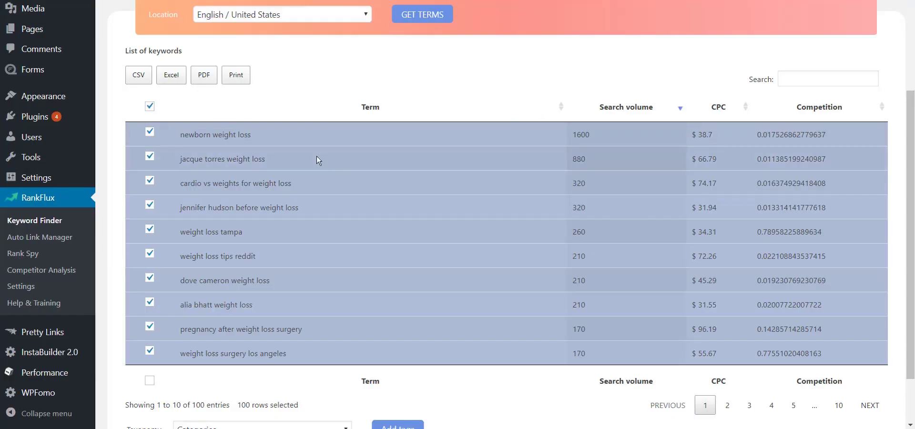
{"action": "left_click", "coordinate": [150, 106]}
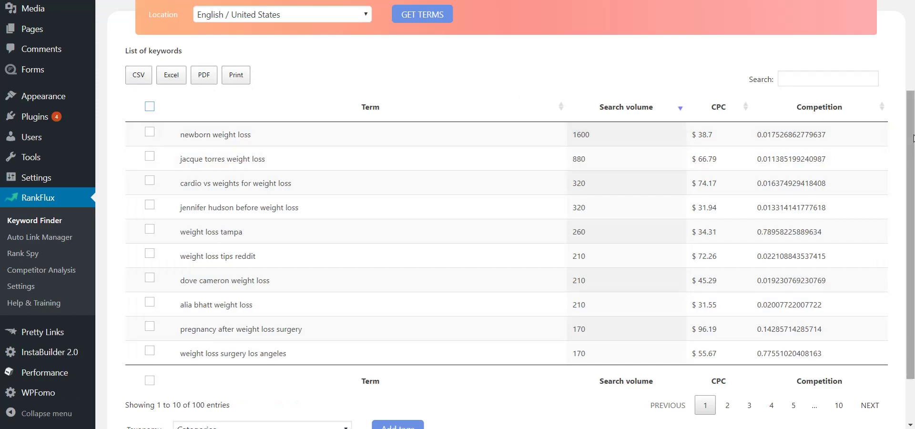
- Select all keywords in the results list and add them to the site under the Tags taxonomy
{"action": "scroll", "coordinate": [913, 138], "scroll_direction": "down", "scroll_amount": 1}
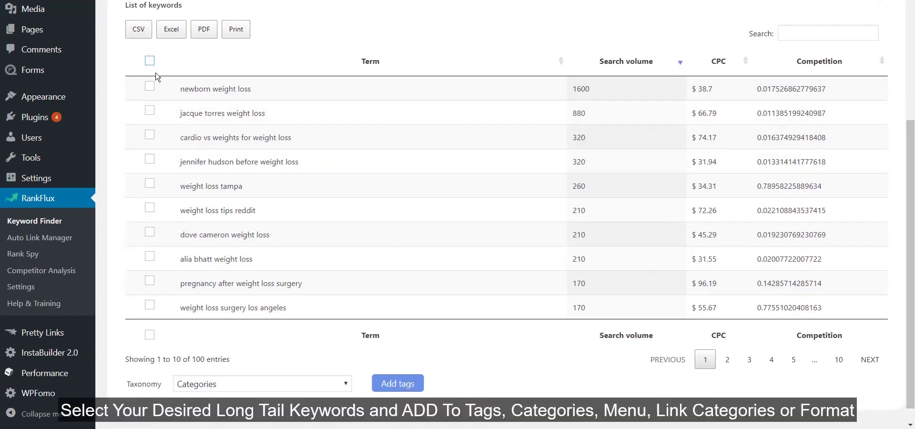
{"action": "left_click", "coordinate": [149, 61]}
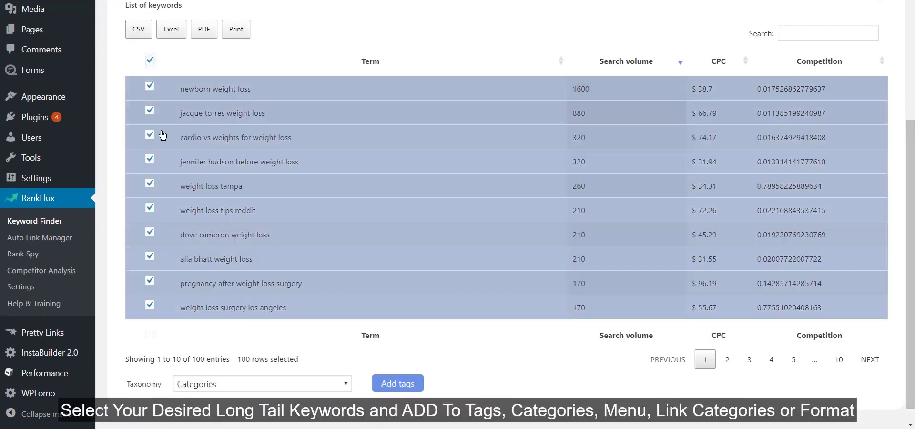
{"action": "left_click", "coordinate": [242, 386]}
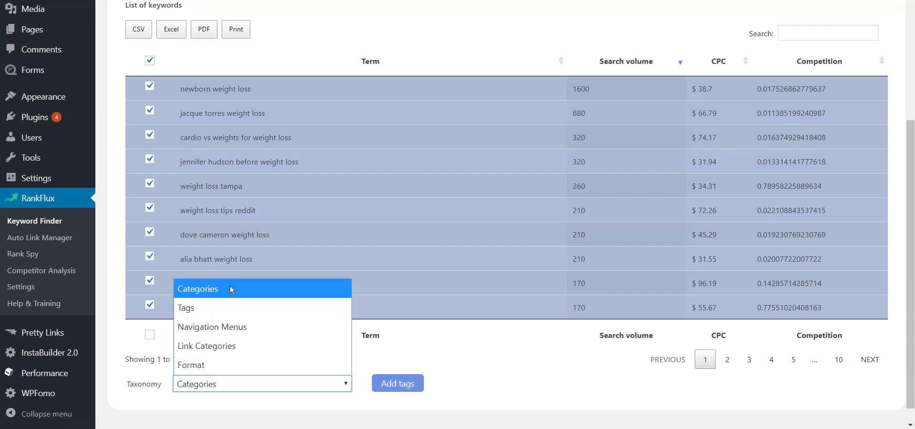
{"action": "left_click", "coordinate": [229, 309]}
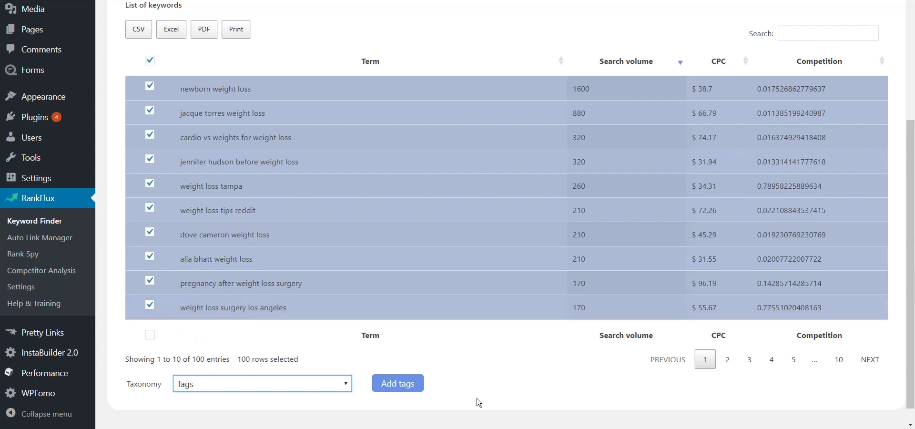
{"action": "left_click", "coordinate": [415, 384]}
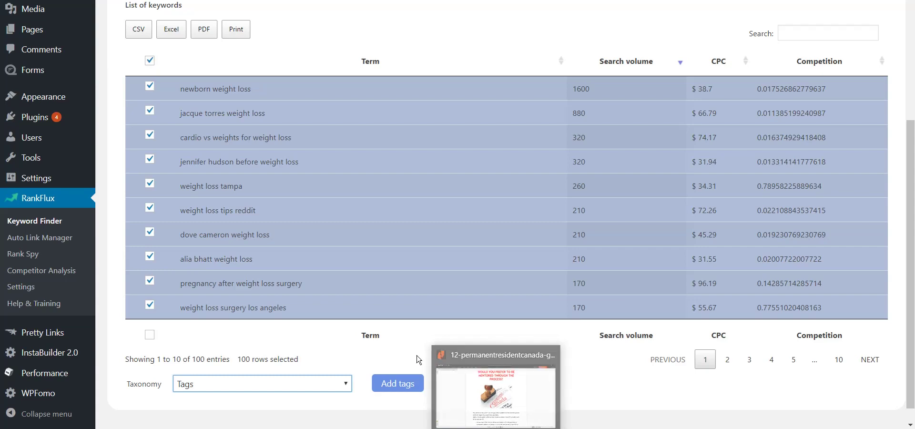
{"action": "left_click", "coordinate": [405, 385]}
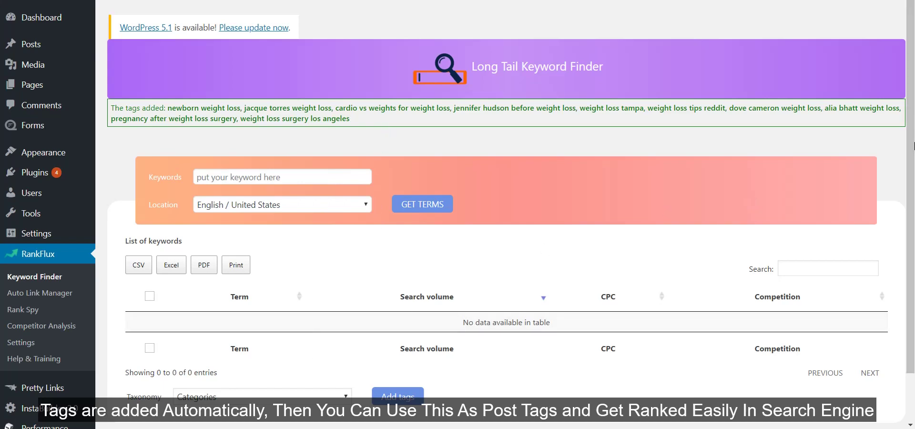
- In Auto Link Manager, set keywords to auto-link in post, with 5 total links and a maximum of 5 links per keyword
{"action": "scroll", "coordinate": [911, 146], "scroll_direction": "down", "scroll_amount": 1}
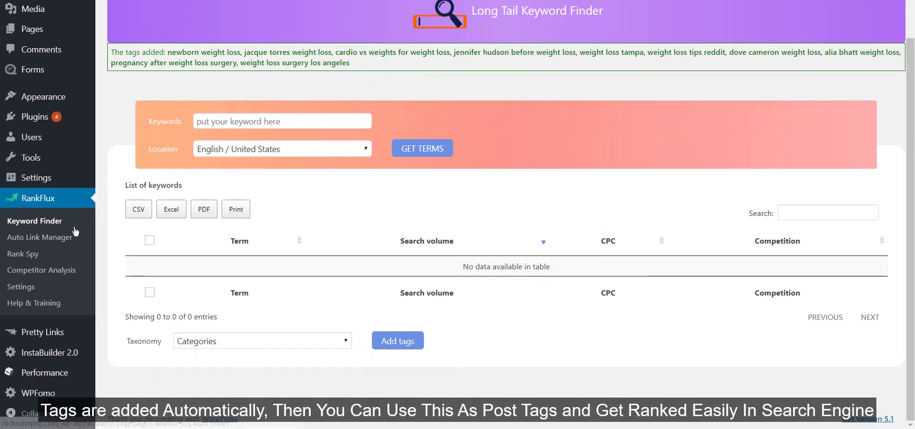
{"action": "left_click", "coordinate": [43, 239]}
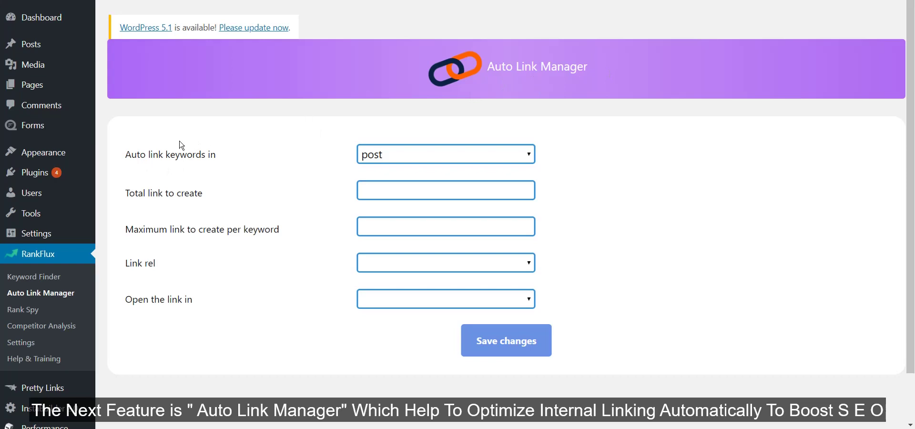
{"action": "left_click", "coordinate": [388, 156]}
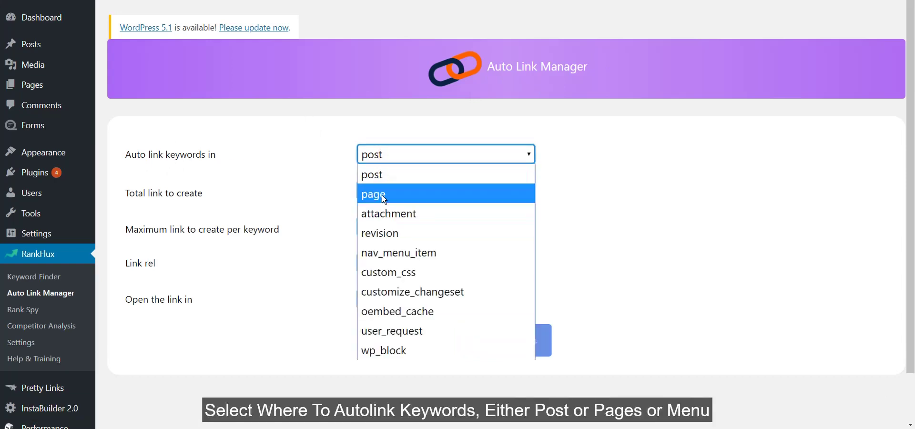
{"action": "left_click", "coordinate": [381, 176]}
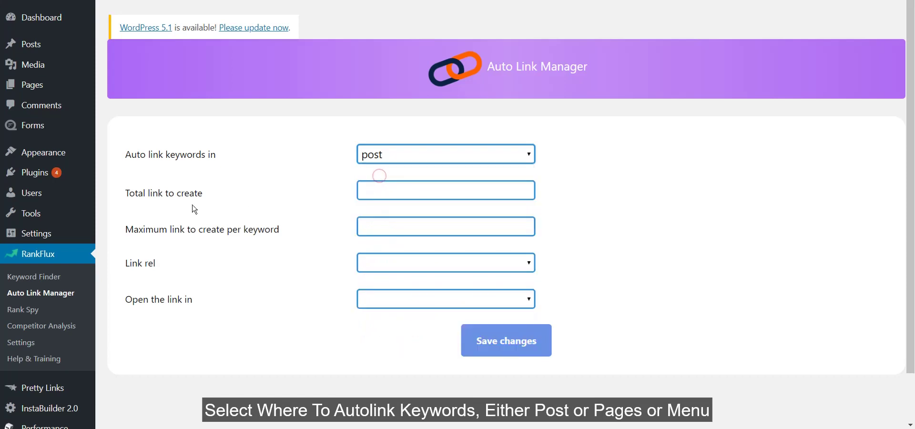
{"action": "left_click", "coordinate": [392, 193]}
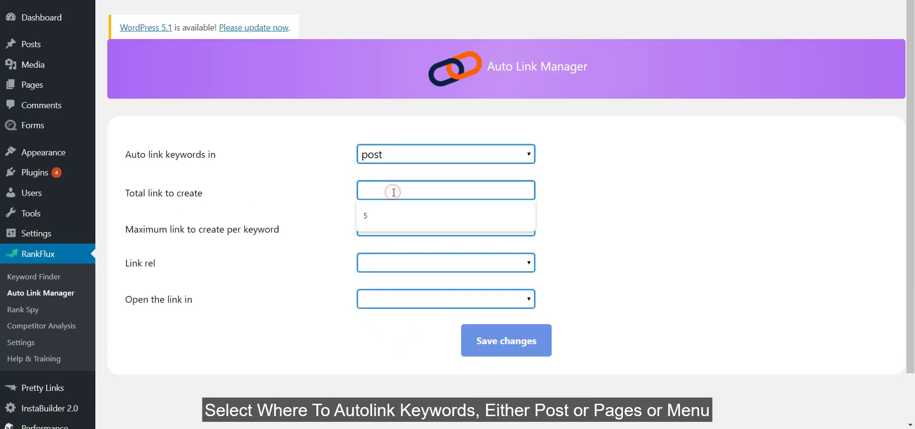
{"action": "left_click", "coordinate": [384, 220]}
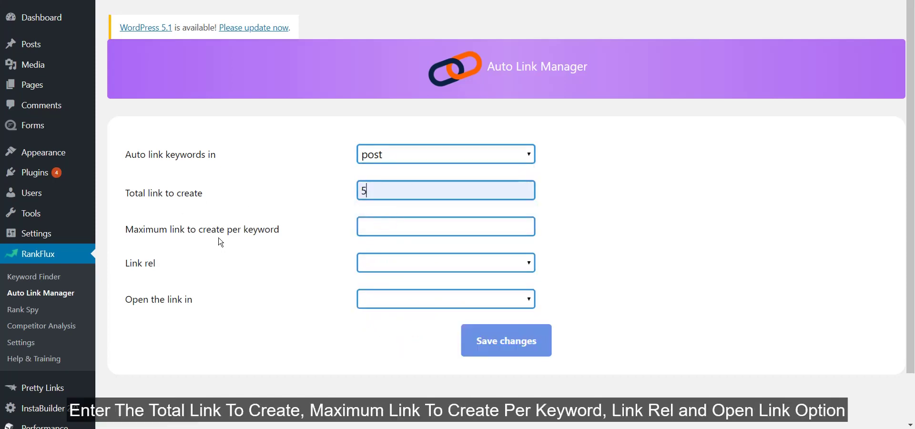
{"action": "left_click", "coordinate": [394, 227]}
{"action": "left_click", "coordinate": [385, 258]}
- Set Link rel to No follow and links to open in a New tab, and save the auto link settings
{"action": "left_click", "coordinate": [363, 269]}
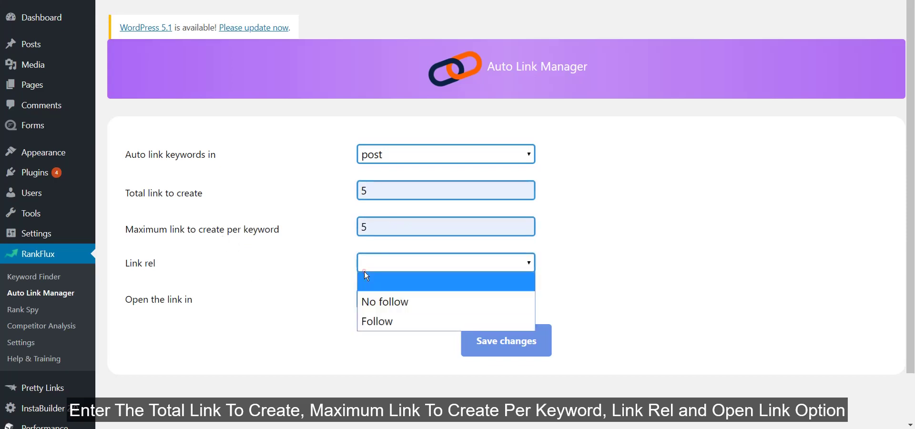
{"action": "left_click", "coordinate": [379, 302]}
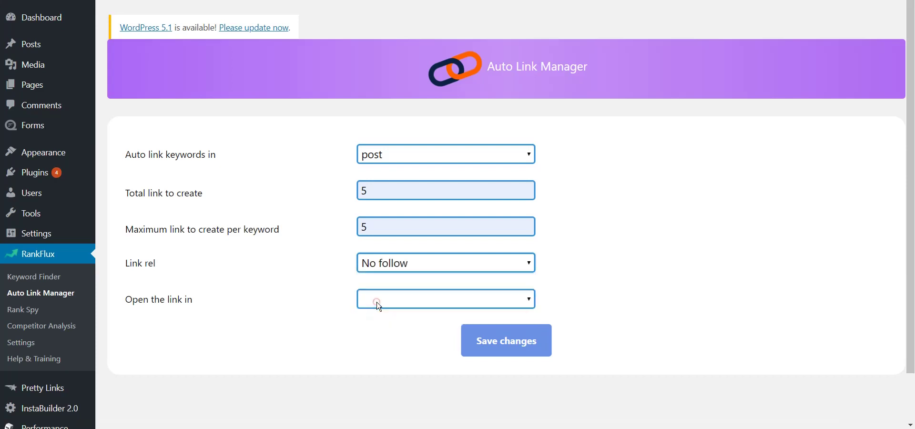
{"action": "left_click", "coordinate": [385, 299]}
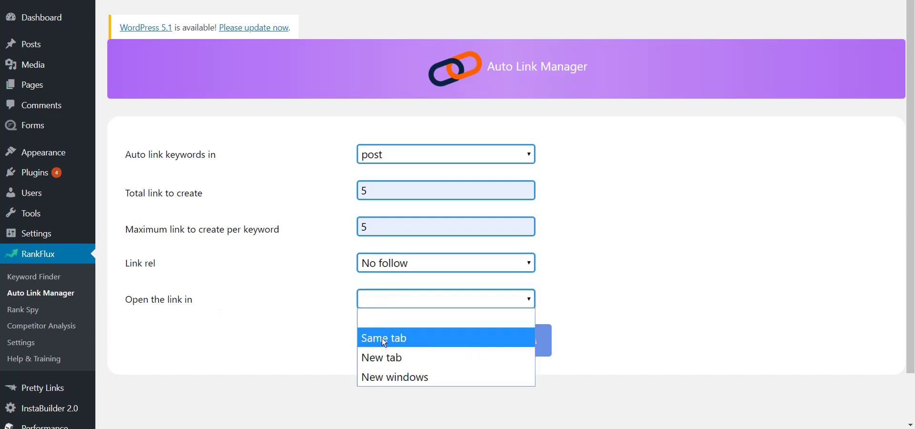
{"action": "left_click", "coordinate": [383, 360]}
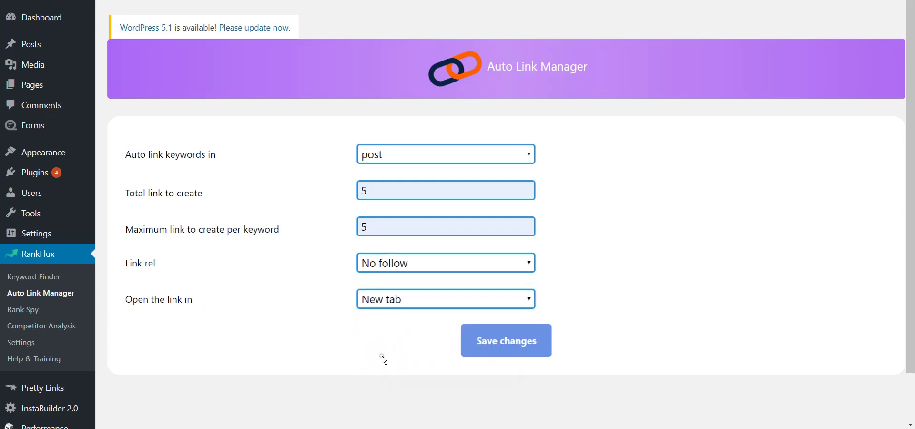
{"action": "left_click", "coordinate": [513, 349]}
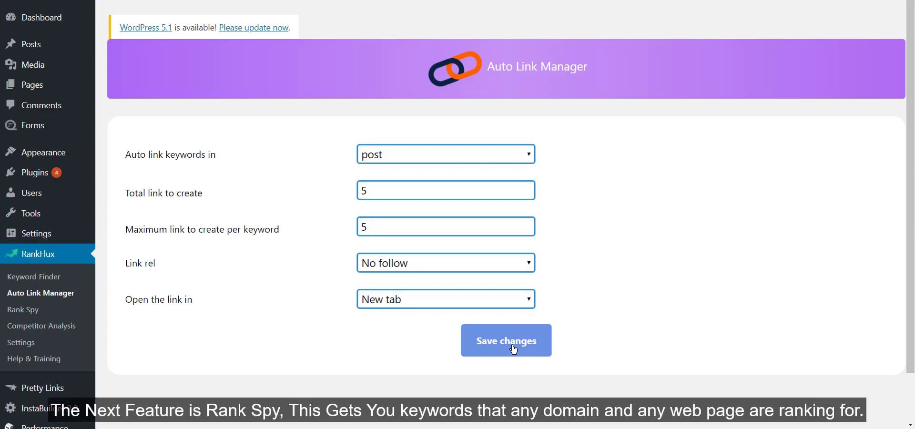
- Open Rank Spy and search Google in a new tab for "weight loss pills" to find a top-ranking website
{"action": "left_click", "coordinate": [17, 311]}
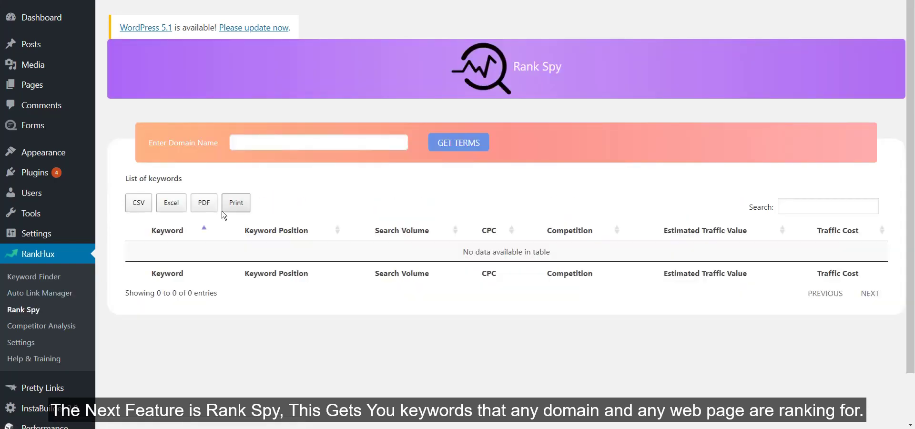
{"action": "left_click", "coordinate": [304, 144]}
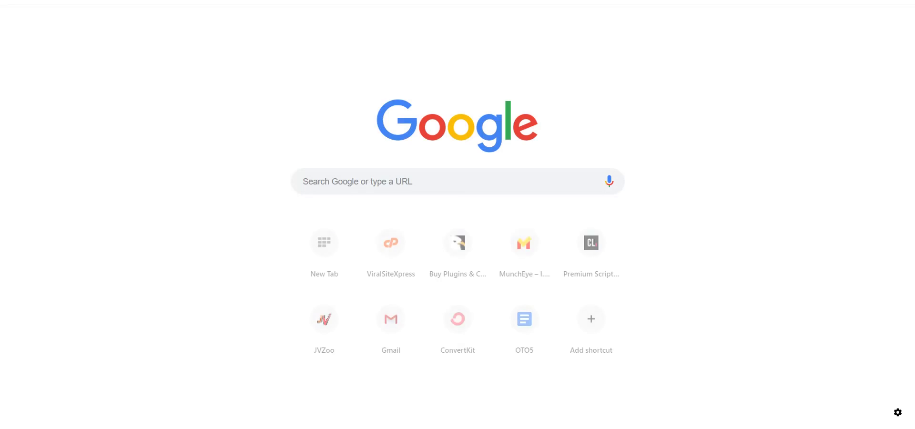
{"action": "type", "text": "weight"}
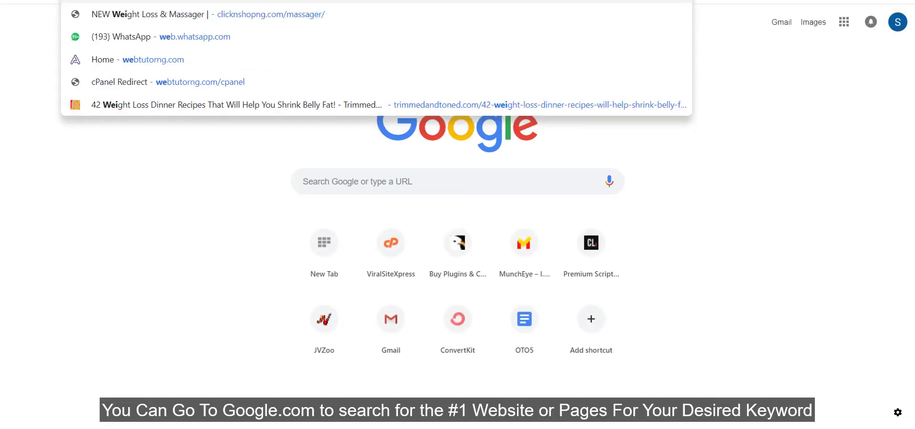
{"action": "type", "text": " loss"}
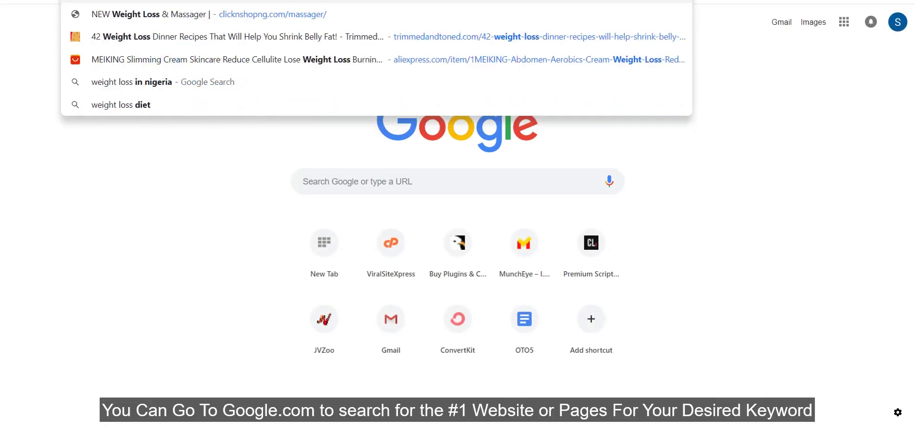
{"action": "type", "text": " pi"}
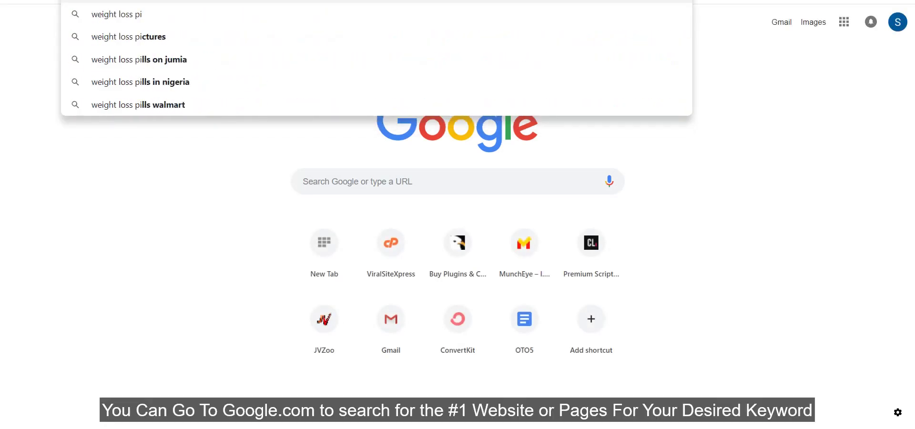
{"action": "key", "text": "Return"}
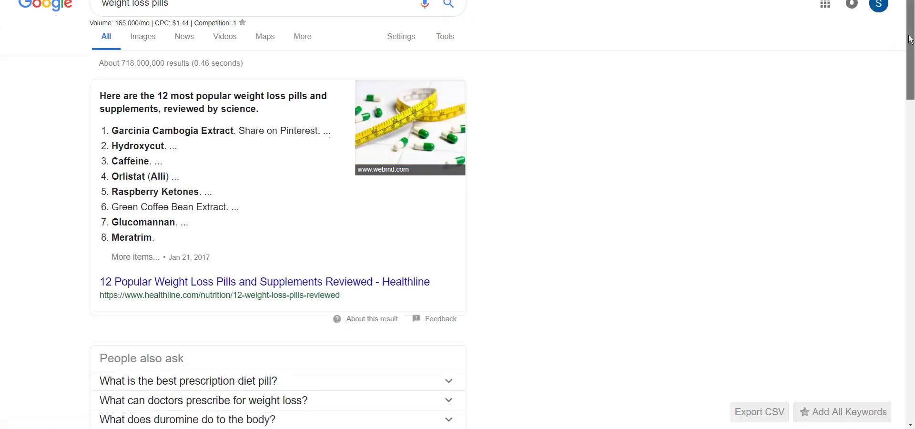
{"action": "left_click_drag", "start_coordinate": [909, 40], "coordinate": [910, 57]}
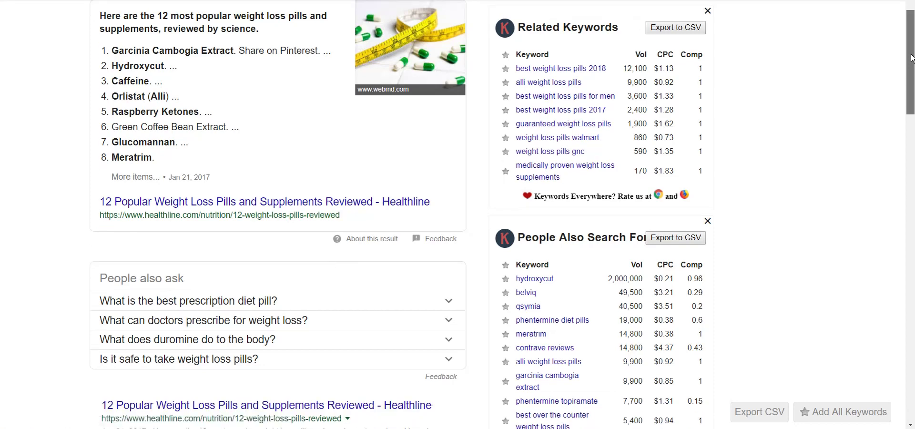
{"action": "left_click_drag", "start_coordinate": [911, 58], "coordinate": [911, 86]}
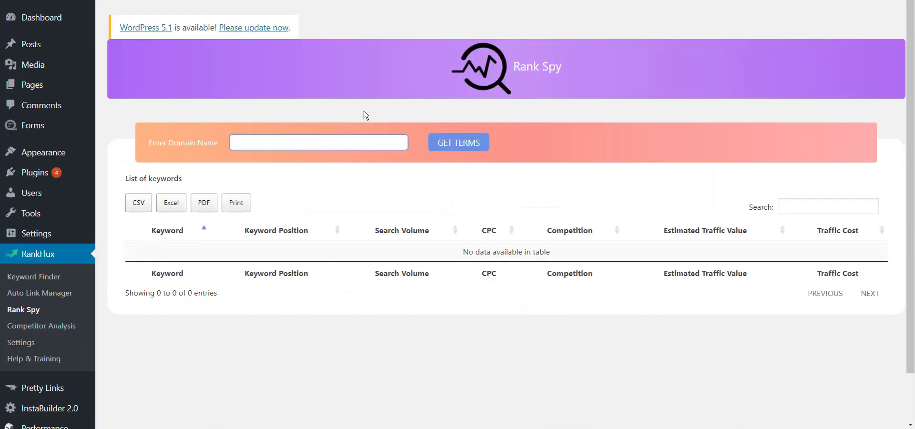
{"action": "left_click", "coordinate": [342, 136]}
{"action": "type", "text": "www.healthline.com"}
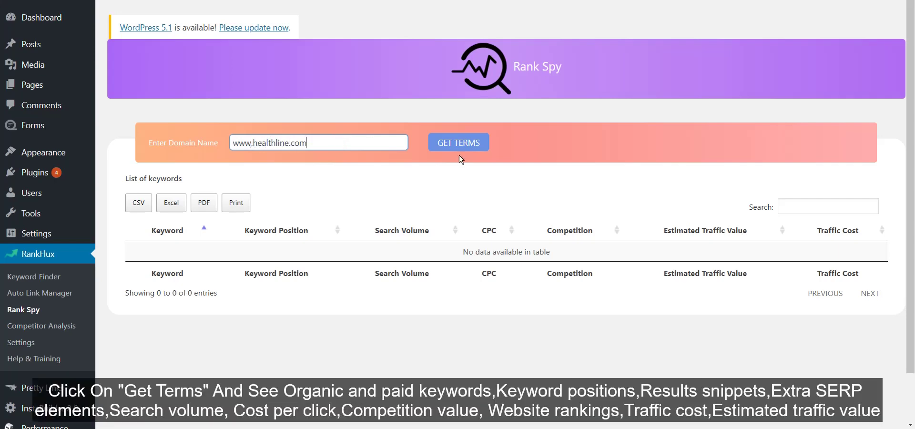
{"action": "left_click", "coordinate": [465, 146]}
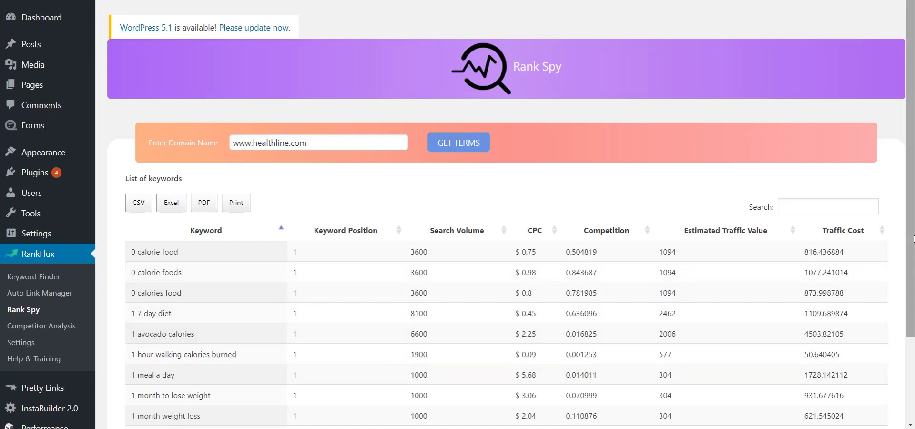
{"action": "left_click_drag", "start_coordinate": [912, 237], "coordinate": [913, 276]}
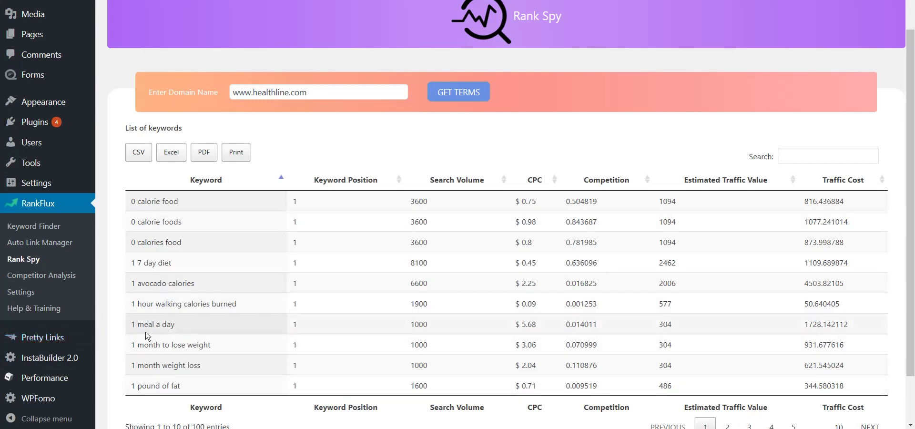
- Open Competitor Analysis and get the terms for the keyword "weight loss diet" on Google US
{"action": "left_click", "coordinate": [20, 276]}
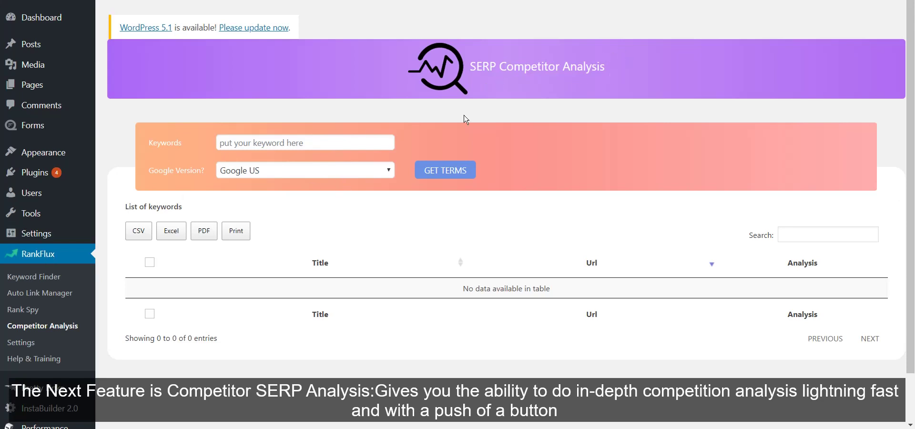
{"action": "left_click", "coordinate": [341, 141]}
{"action": "type", "text": "weight loss diet"}
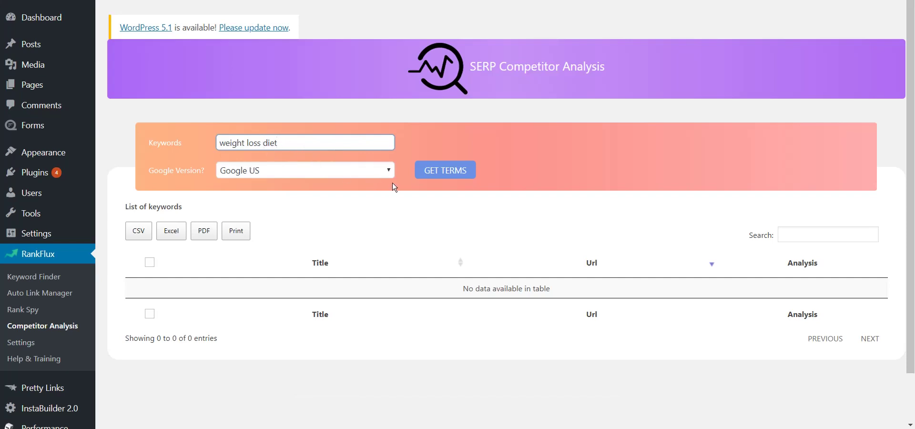
{"action": "left_click", "coordinate": [447, 170]}
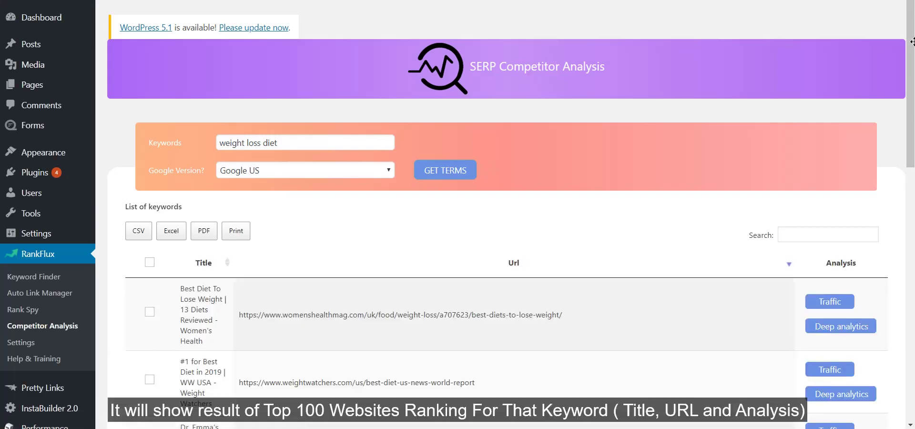
- Open the traffic report for the womenshealthmag.com result, review it from ranks and visits down to mobile apps, and close it
{"action": "left_click_drag", "start_coordinate": [910, 38], "coordinate": [913, 86]}
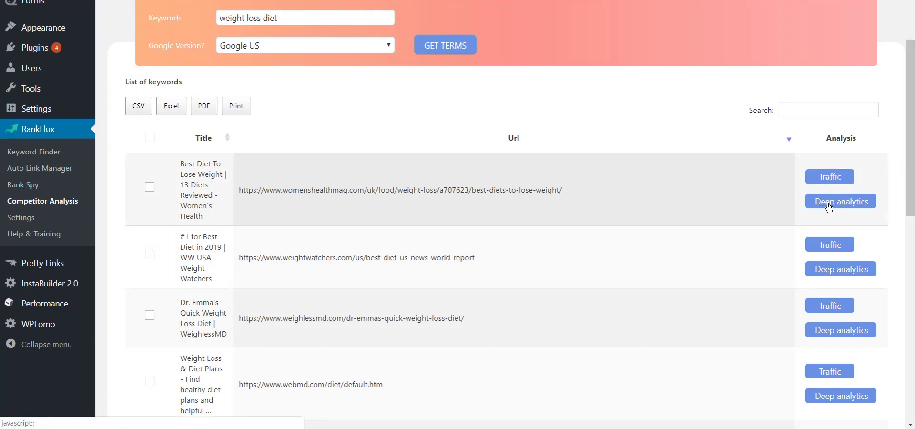
{"action": "left_click", "coordinate": [827, 179]}
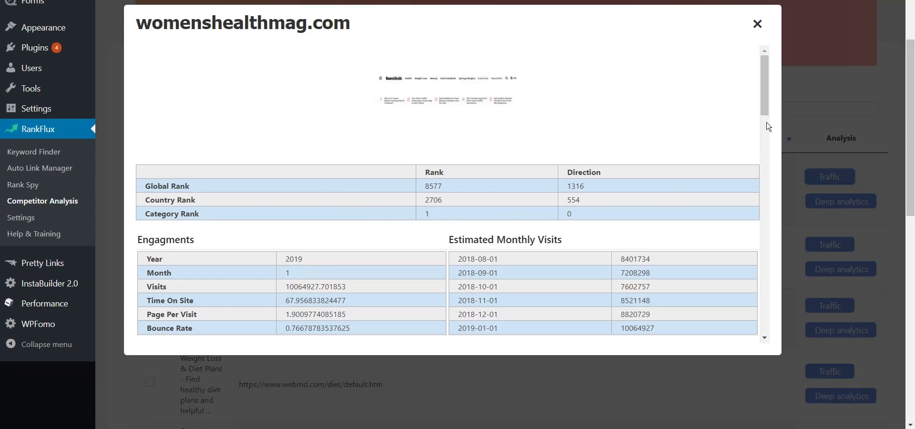
{"action": "left_click_drag", "start_coordinate": [762, 107], "coordinate": [764, 138]}
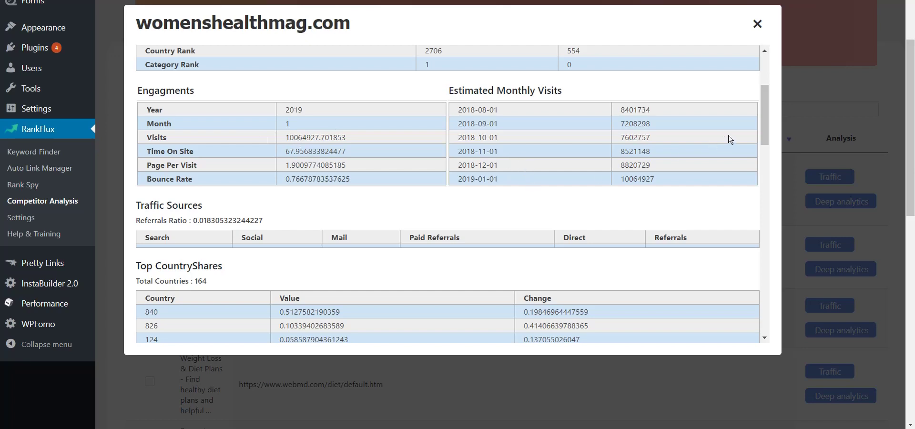
{"action": "left_click_drag", "start_coordinate": [761, 118], "coordinate": [763, 137]}
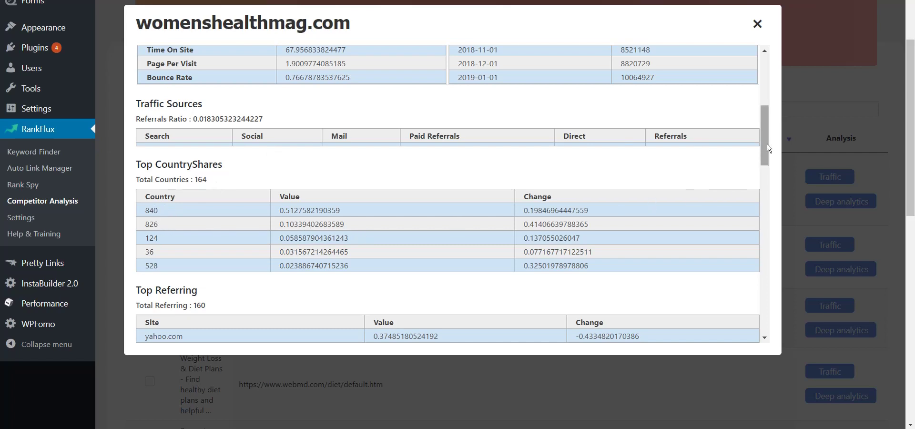
{"action": "left_click_drag", "start_coordinate": [768, 148], "coordinate": [771, 185]}
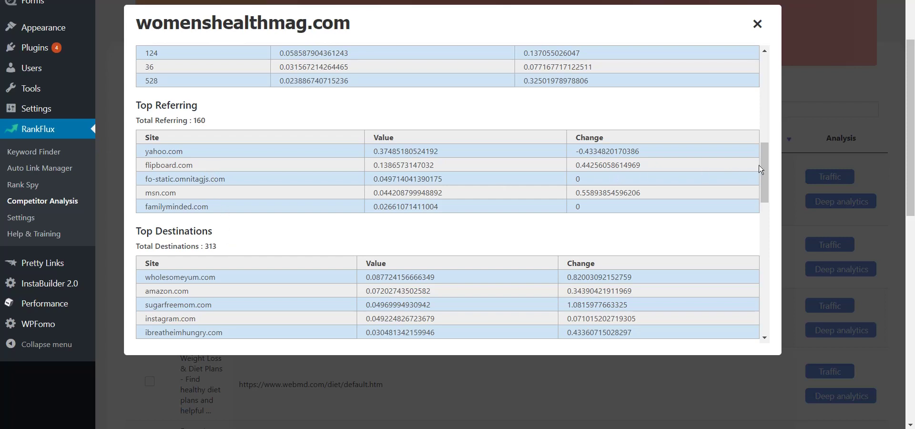
{"action": "left_click_drag", "start_coordinate": [763, 165], "coordinate": [766, 214]}
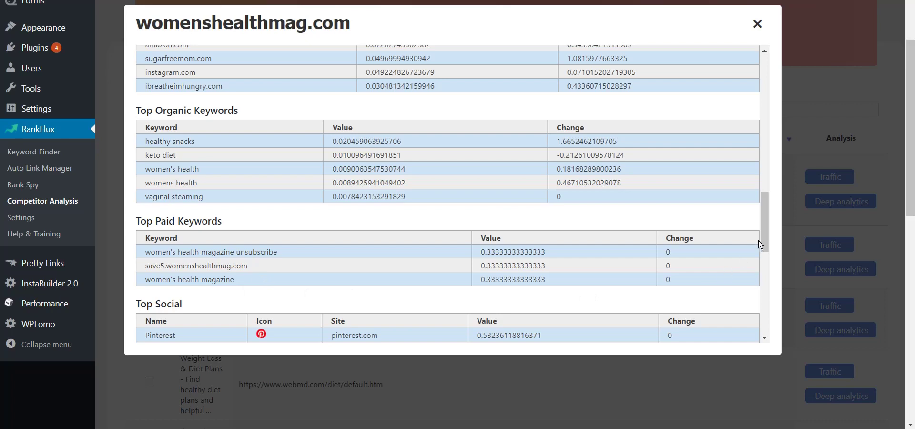
{"action": "left_click_drag", "start_coordinate": [764, 236], "coordinate": [766, 270]}
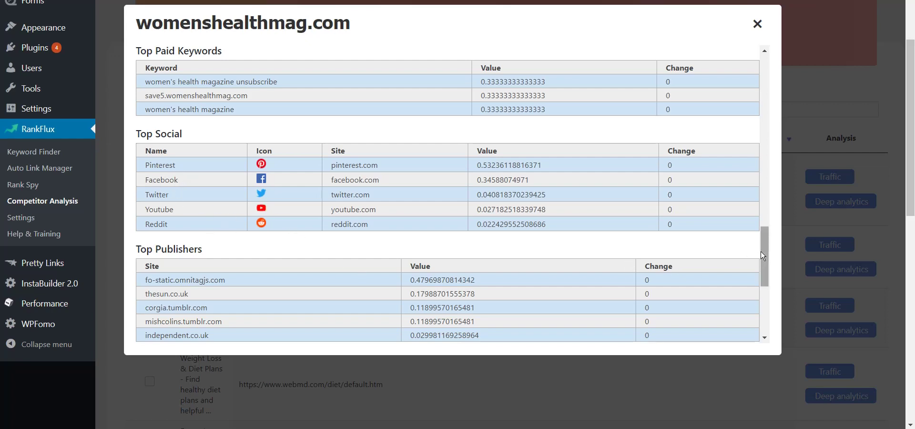
{"action": "left_click_drag", "start_coordinate": [761, 255], "coordinate": [761, 296]}
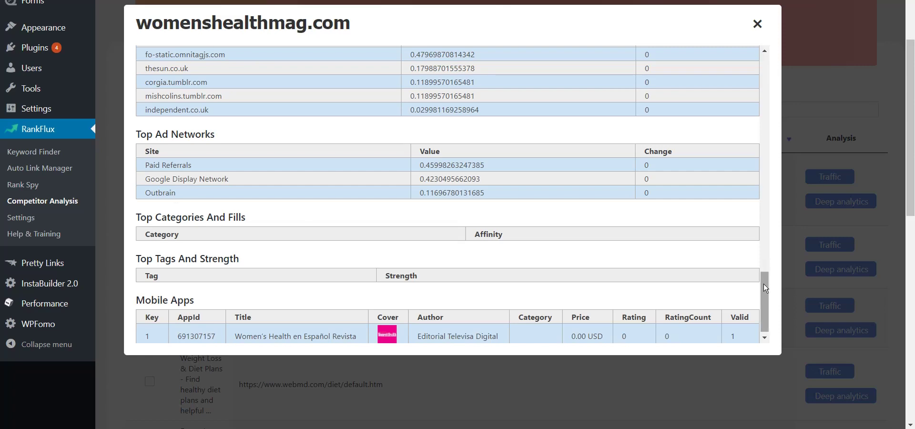
{"action": "left_click_drag", "start_coordinate": [764, 284], "coordinate": [762, 35]}
{"action": "left_click", "coordinate": [757, 24]}
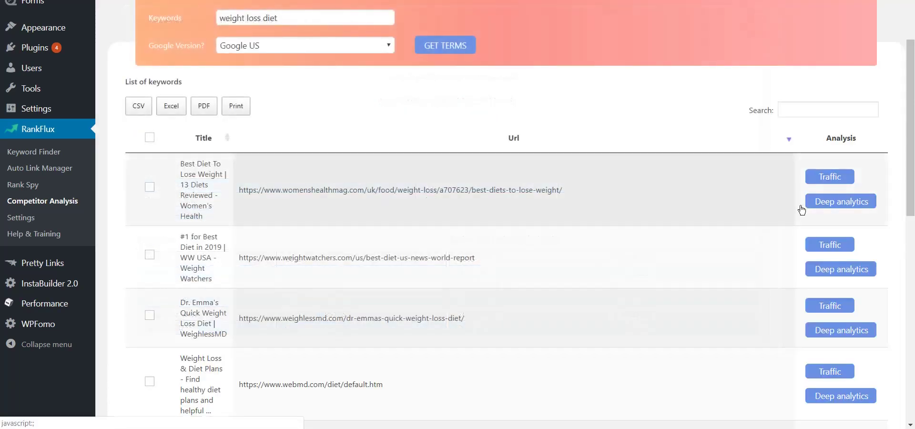
- Open the deep analytics report for womenshealthmag.com, review its SEO, links, mobile, backlinks and country domain sections, and close it
{"action": "left_click", "coordinate": [826, 202]}
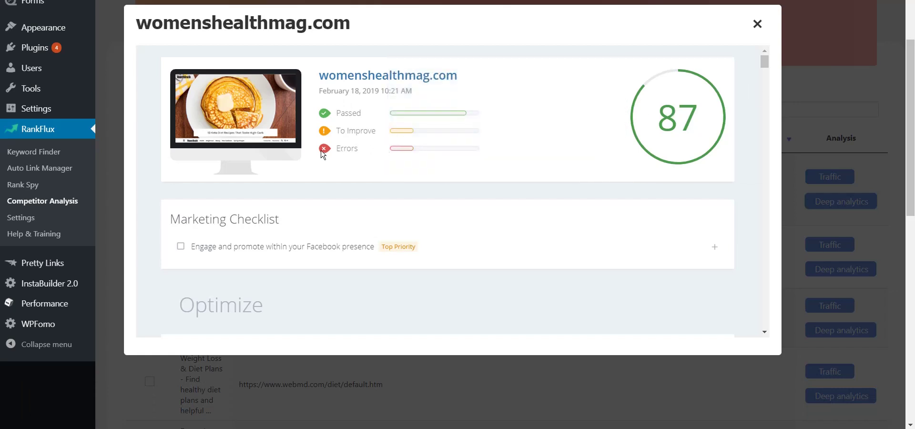
{"action": "mouse_move", "coordinate": [669, 131]}
{"action": "left_click_drag", "start_coordinate": [762, 61], "coordinate": [765, 78]}
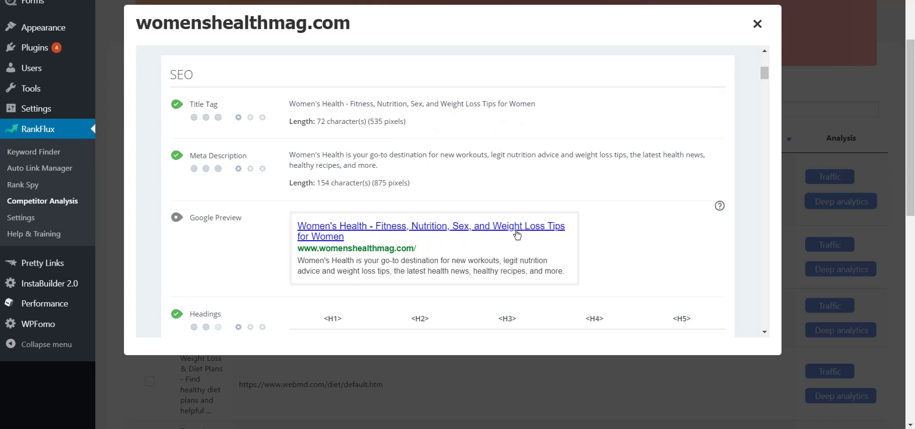
{"action": "left_click_drag", "start_coordinate": [764, 78], "coordinate": [767, 104]}
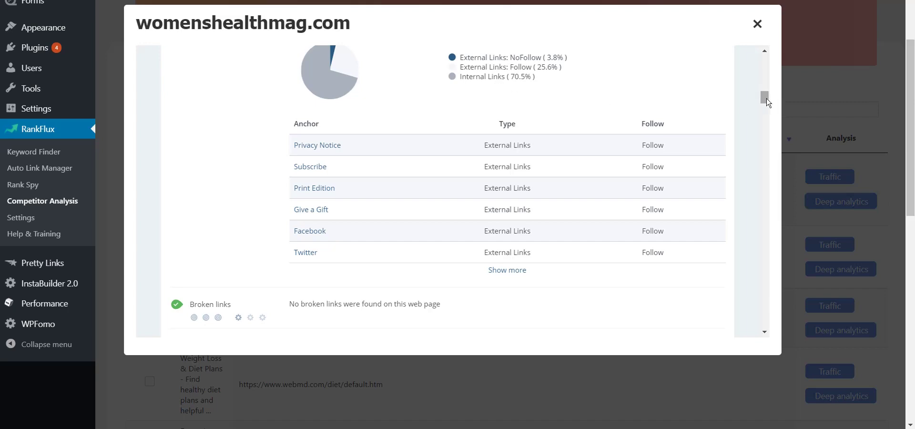
{"action": "left_click_drag", "start_coordinate": [767, 102], "coordinate": [767, 115]}
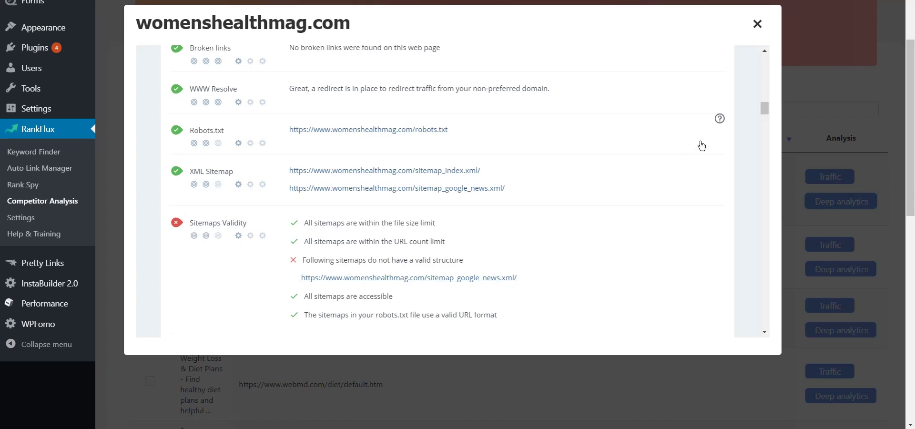
{"action": "left_click_drag", "start_coordinate": [762, 108], "coordinate": [766, 157]}
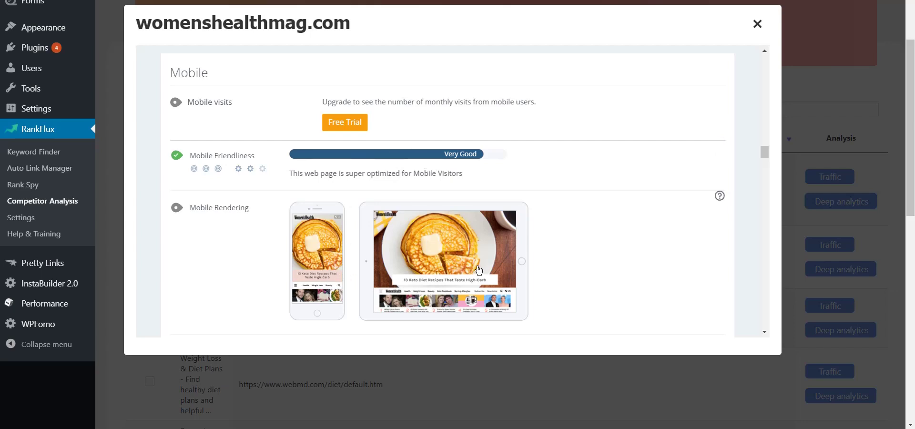
{"action": "left_click_drag", "start_coordinate": [763, 152], "coordinate": [774, 248]}
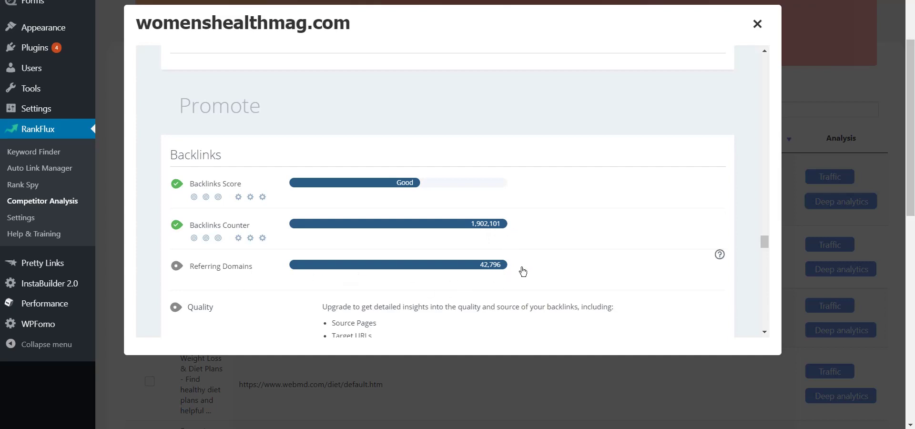
{"action": "left_click_drag", "start_coordinate": [764, 242], "coordinate": [772, 328]}
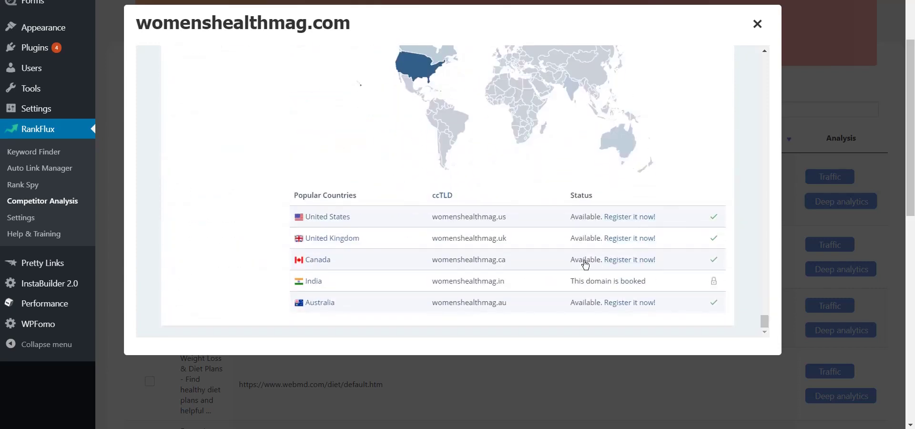
{"action": "left_click", "coordinate": [756, 25]}
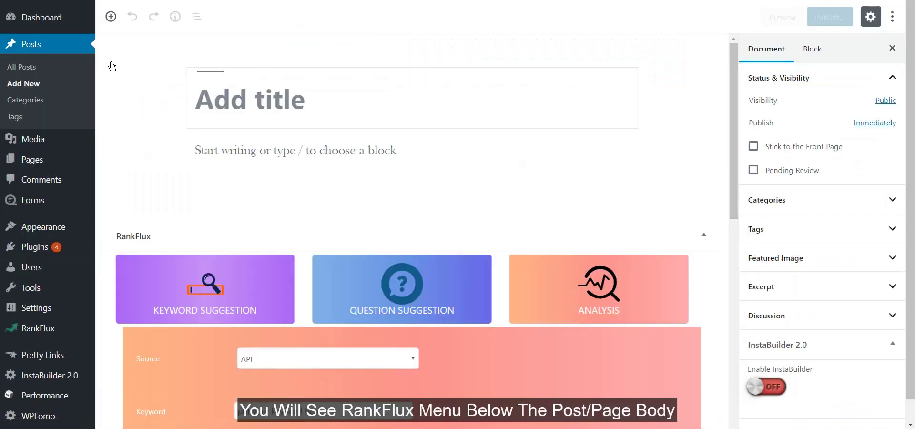
- Title the new post "Weigh Loss Diet" and place the cursor in its empty body paragraph
{"action": "left_click", "coordinate": [243, 111]}
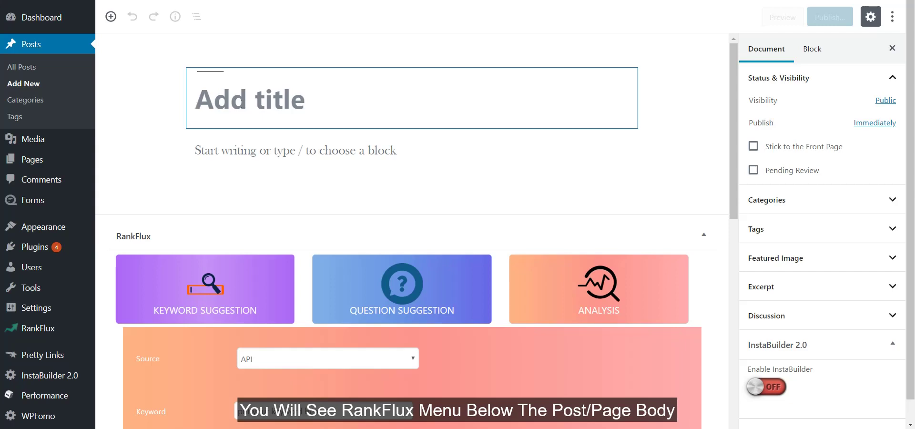
{"action": "type", "text": "Weih"}
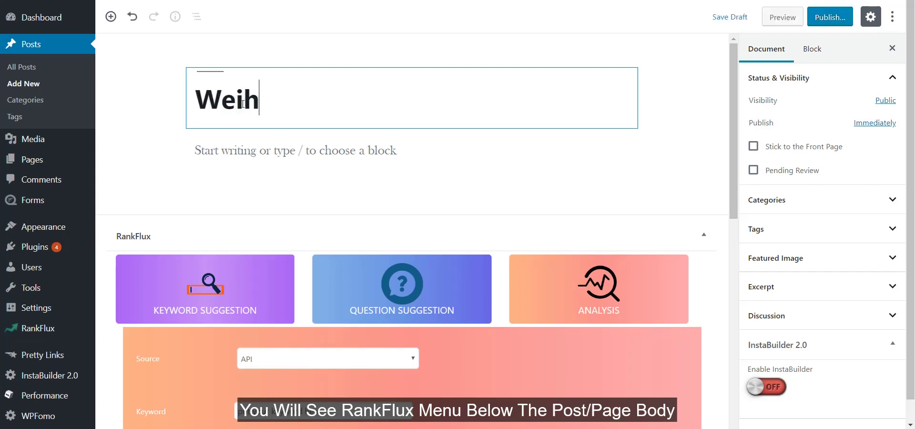
{"action": "key", "text": "BackSpace"}
{"action": "type", "text": "ght"}
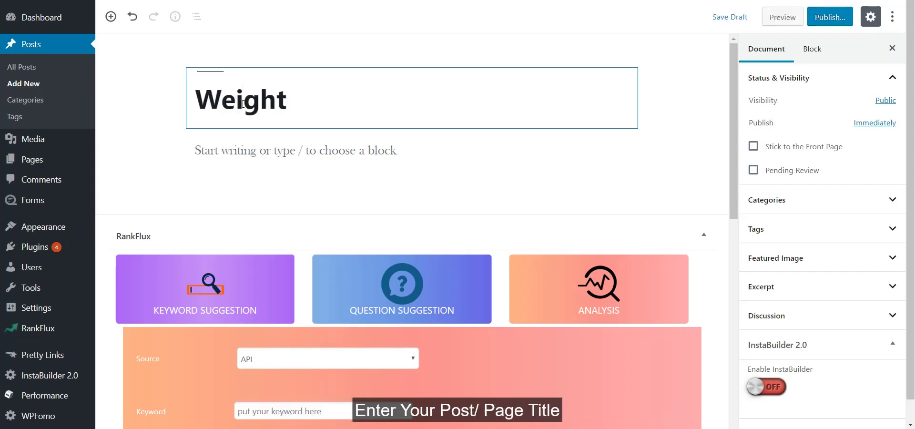
{"action": "key", "text": "BackSpace"}
{"action": "key", "text": "BackSpace"}
{"action": "type", "text": "Loss D"}
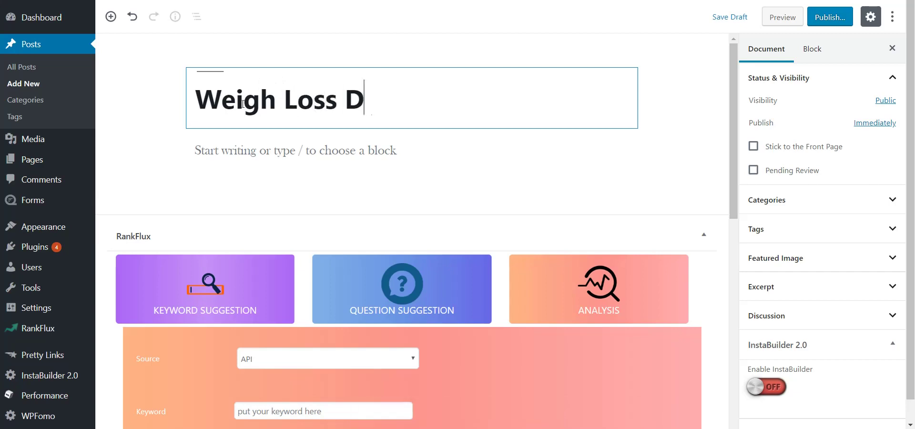
{"action": "type", "text": "iet"}
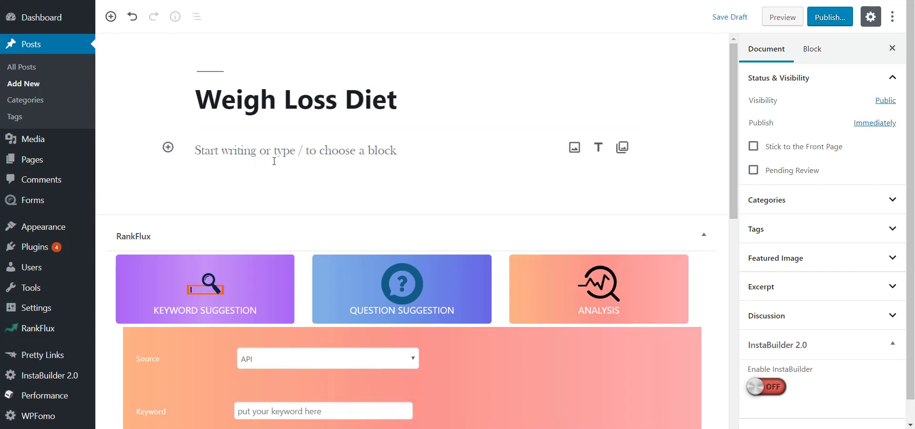
{"action": "left_click", "coordinate": [274, 161]}
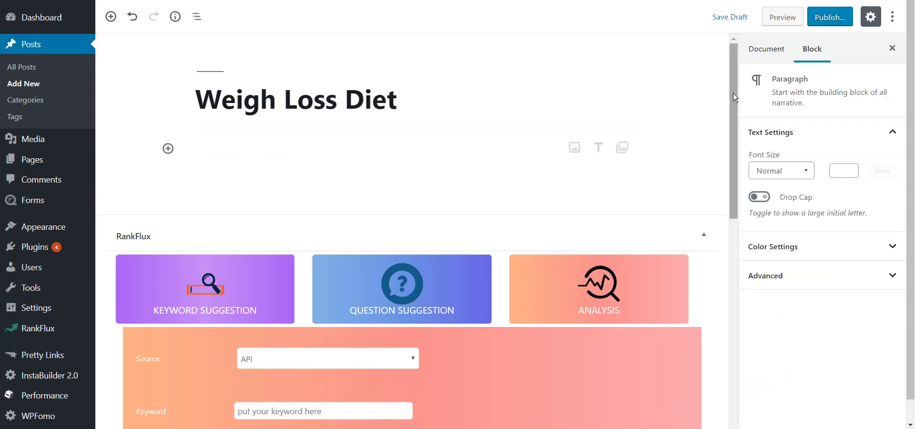
- In the post's RankFlux keyword suggestion form, choose API as the source and enter the keyword "weight loss diet"
{"action": "left_click_drag", "start_coordinate": [733, 92], "coordinate": [731, 110]}
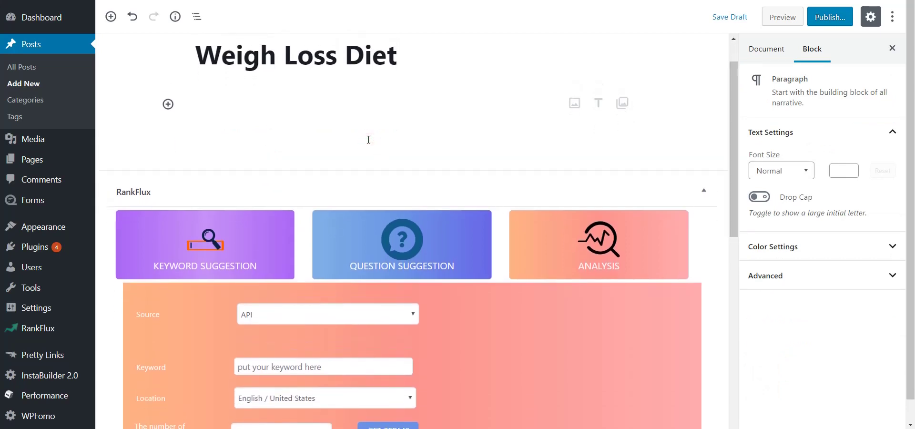
{"action": "left_click_drag", "start_coordinate": [732, 148], "coordinate": [732, 198]}
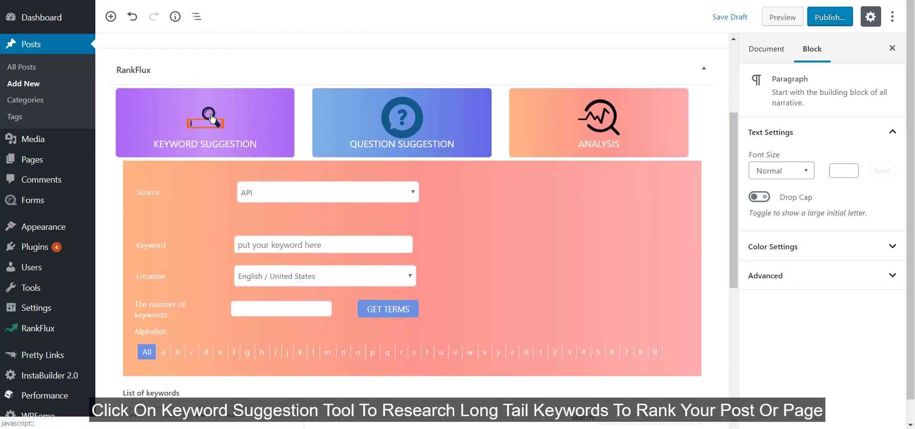
{"action": "left_click", "coordinate": [285, 198]}
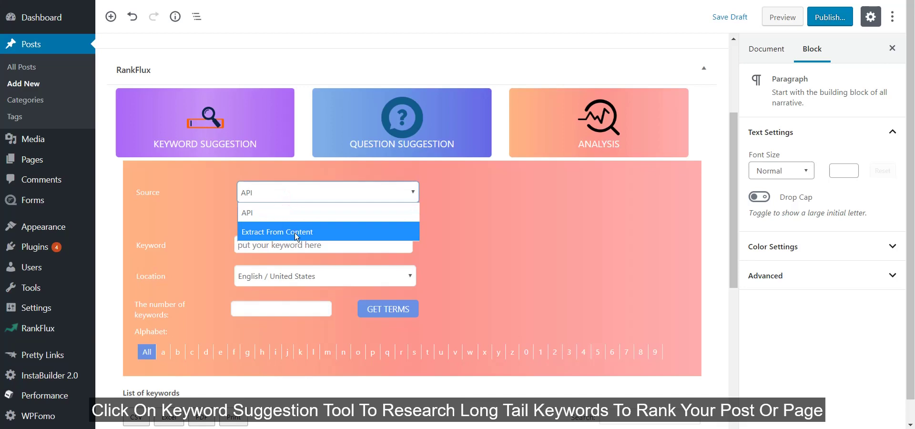
{"action": "left_click", "coordinate": [279, 214]}
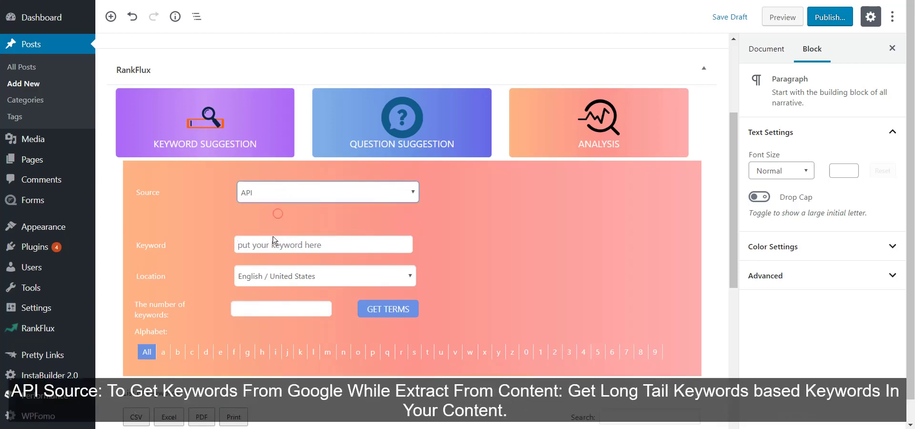
{"action": "left_click", "coordinate": [268, 247]}
{"action": "type", "text": "weight loss diet"}
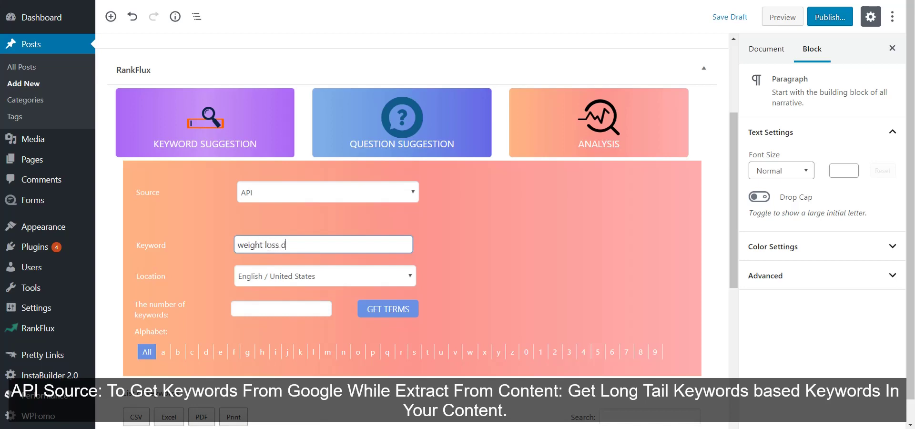
- Keep the location at English / United States, set the number of keywords to 4, and get the terms
{"action": "left_click", "coordinate": [255, 310]}
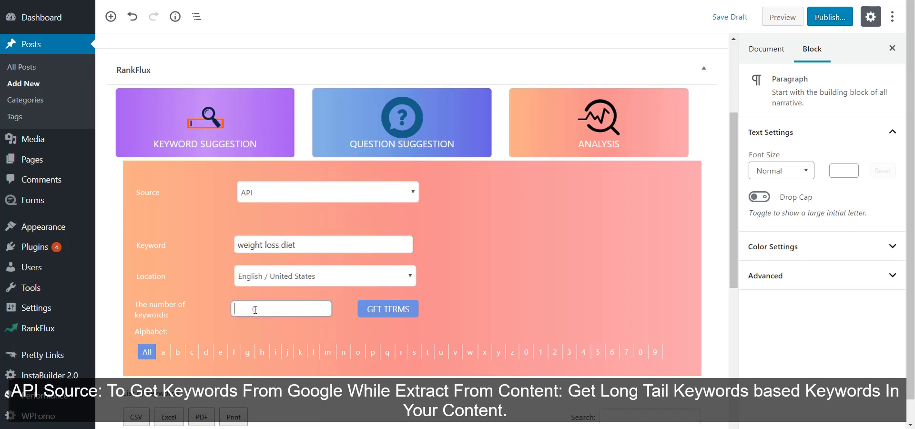
{"action": "left_click", "coordinate": [289, 281]}
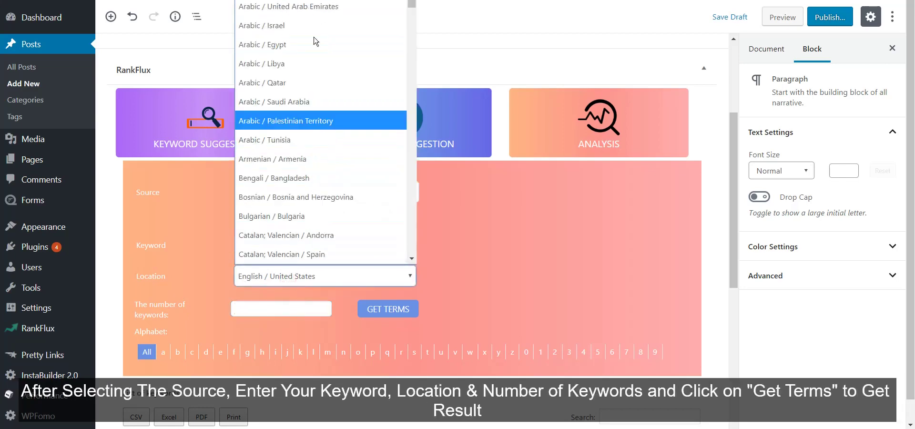
{"action": "key", "text": "Escape"}
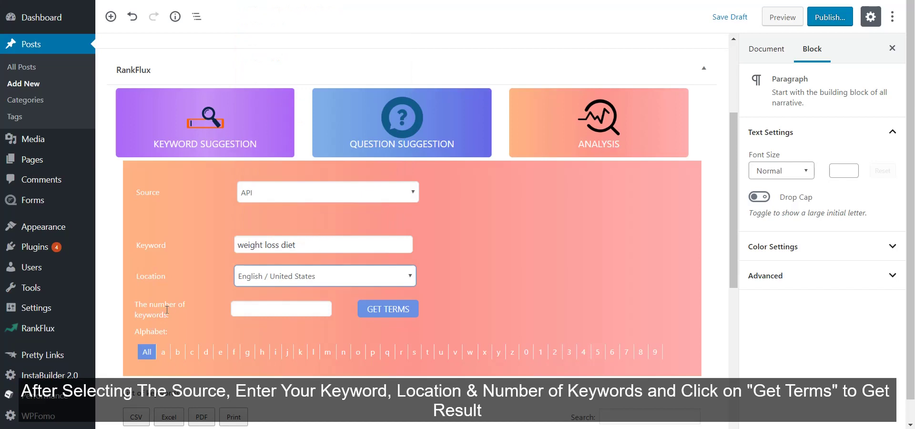
{"action": "left_click", "coordinate": [254, 313]}
{"action": "type", "text": "4"}
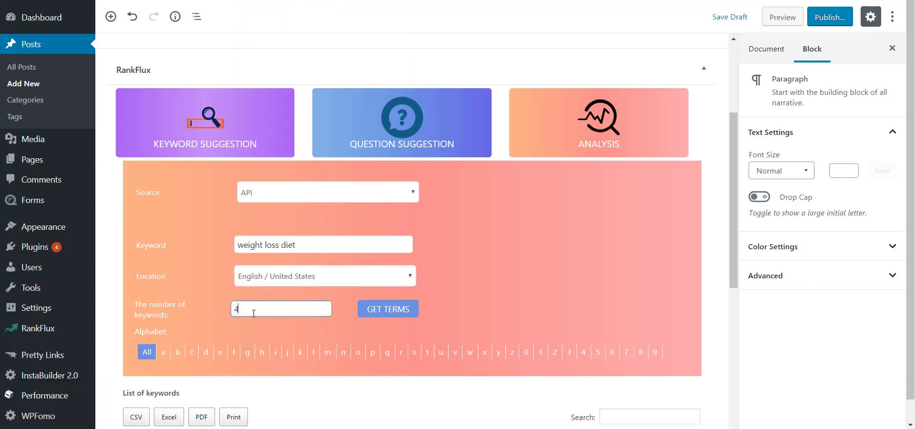
{"action": "left_click", "coordinate": [391, 311]}
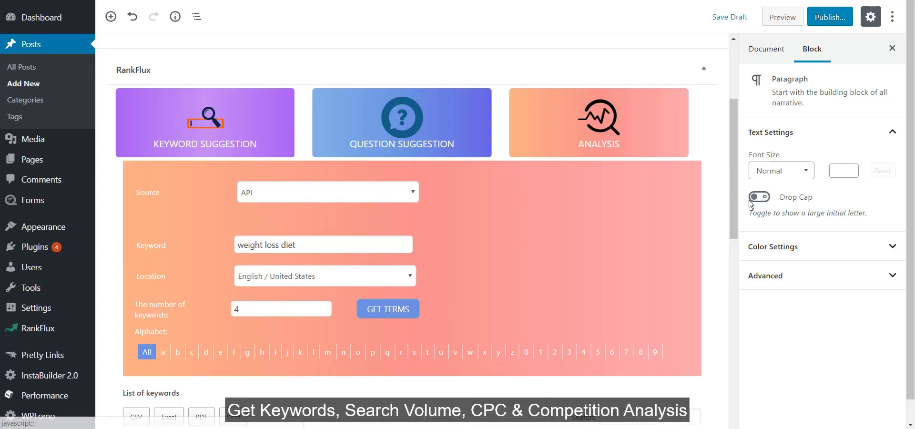
- Select the keywords "surgery weight loss diet", "weight loss diet programme" and "diet weight loss programs" in the list of keywords
{"action": "left_click_drag", "start_coordinate": [732, 182], "coordinate": [738, 265]}
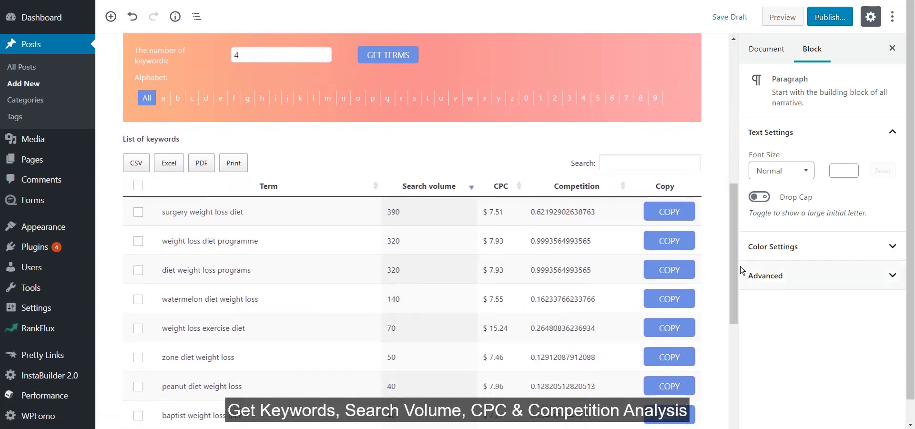
{"action": "left_click", "coordinate": [139, 212]}
{"action": "left_click", "coordinate": [138, 241]}
{"action": "left_click", "coordinate": [138, 270]}
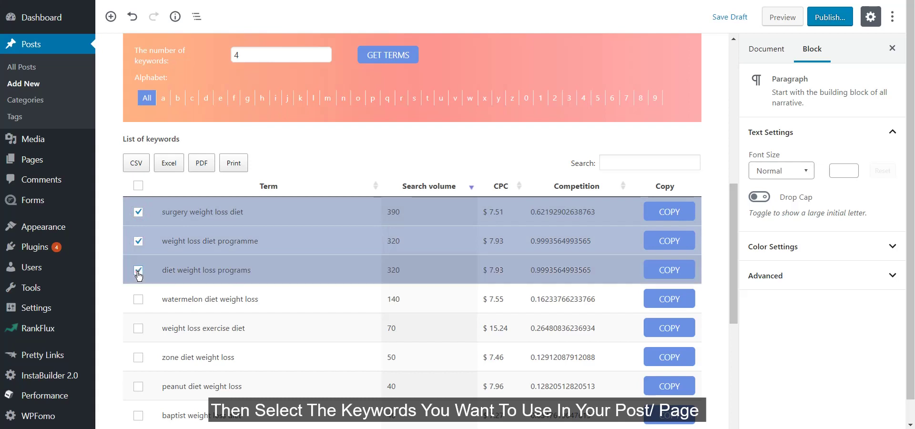
- Add "watermelon diet weight loss", "weight loss exercise diet" and "zone diet weight loss" to the selected keywords
{"action": "left_click", "coordinate": [138, 299]}
{"action": "left_click", "coordinate": [139, 327]}
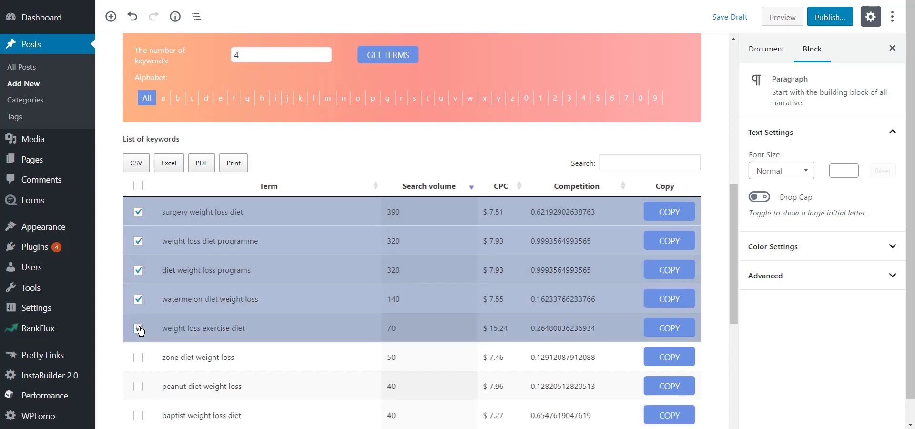
{"action": "left_click", "coordinate": [138, 358]}
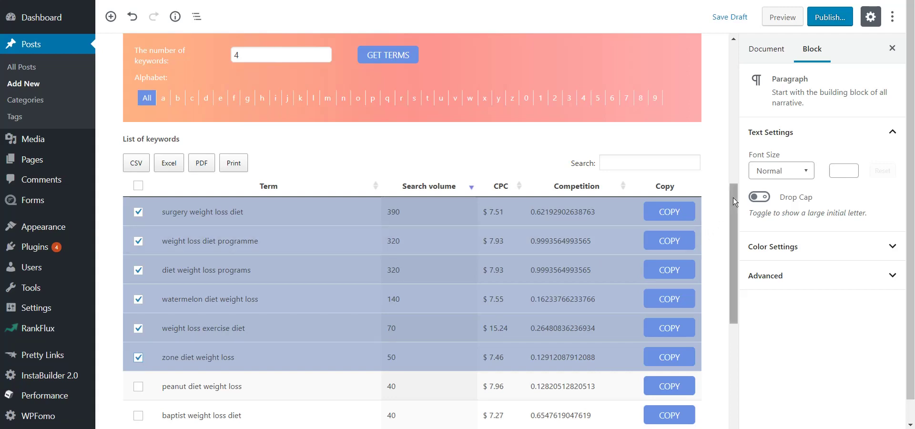
- Add the selected keywords to the post as Tags
{"action": "left_click_drag", "start_coordinate": [733, 197], "coordinate": [739, 268]}
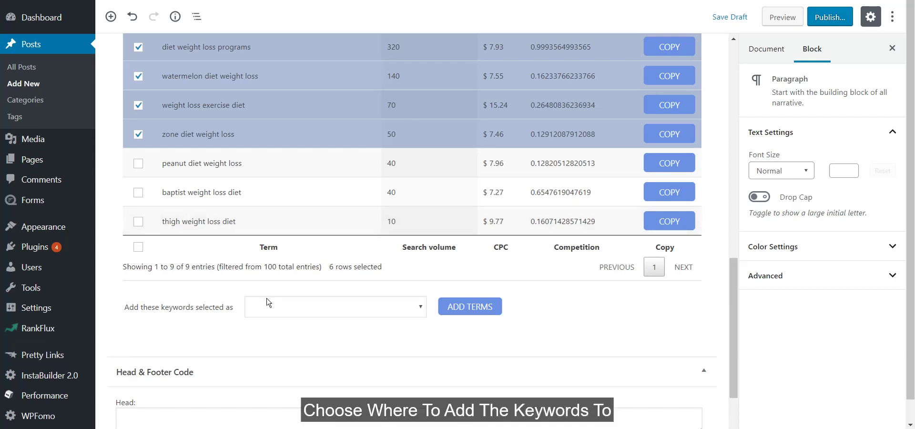
{"action": "left_click", "coordinate": [305, 311]}
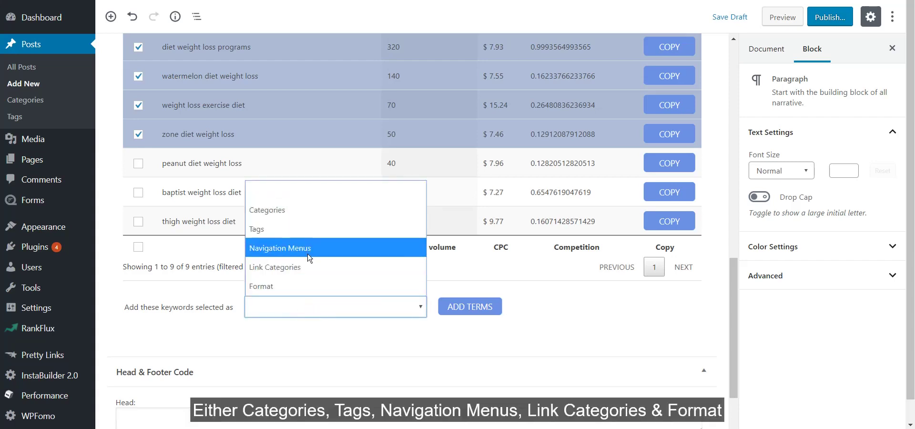
{"action": "left_click", "coordinate": [300, 230]}
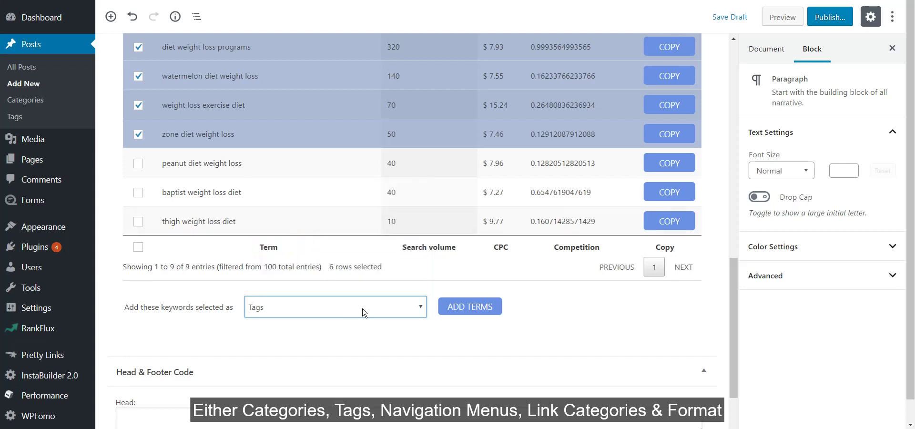
{"action": "left_click", "coordinate": [470, 312]}
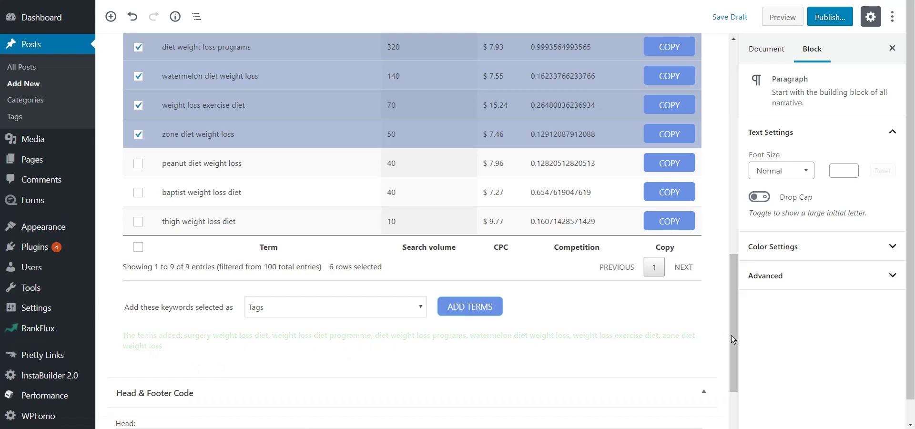
- Clear the keyword selection, and expand the post's Tags settings with the cursor in the Add New Tag field
{"action": "left_click_drag", "start_coordinate": [733, 337], "coordinate": [733, 281]}
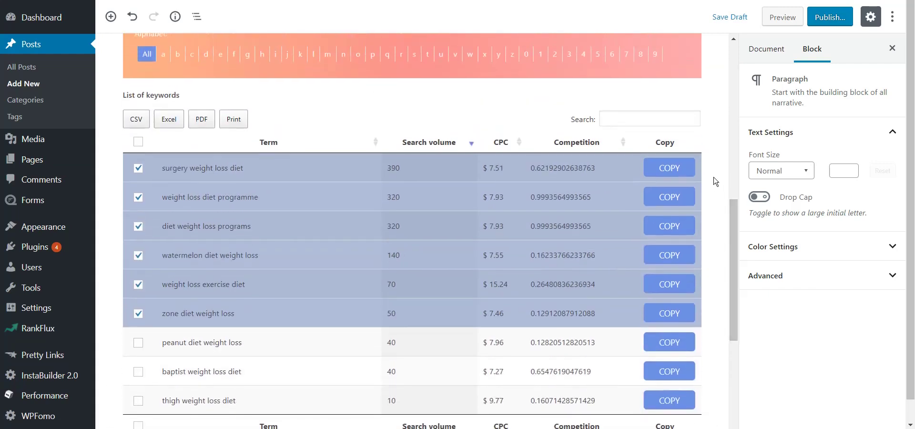
{"action": "left_click", "coordinate": [138, 142]}
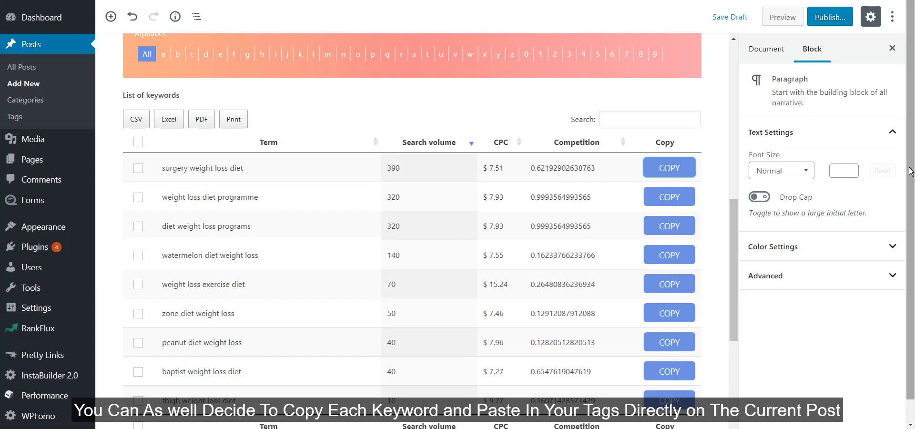
{"action": "left_click", "coordinate": [756, 53]}
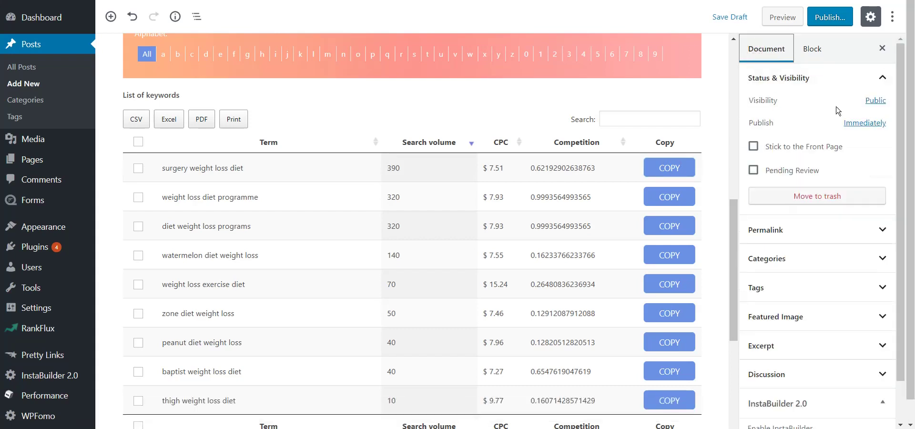
{"action": "left_click", "coordinate": [863, 291]}
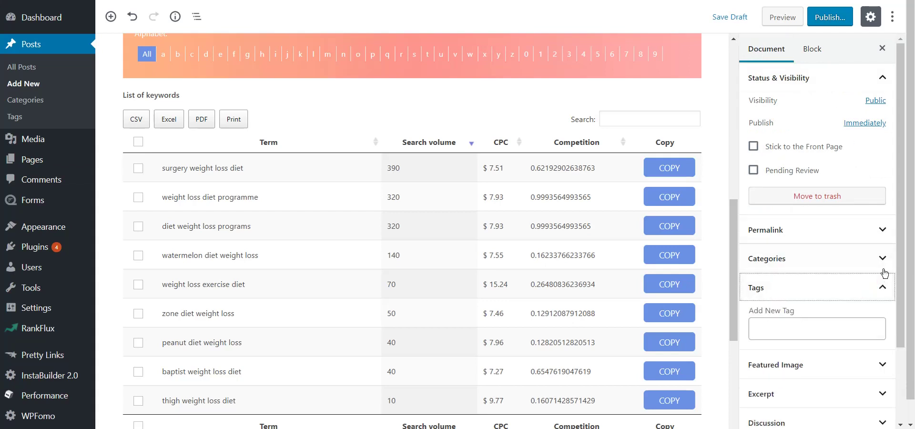
{"action": "left_click_drag", "start_coordinate": [900, 241], "coordinate": [904, 295]}
{"action": "left_click", "coordinate": [847, 250]}
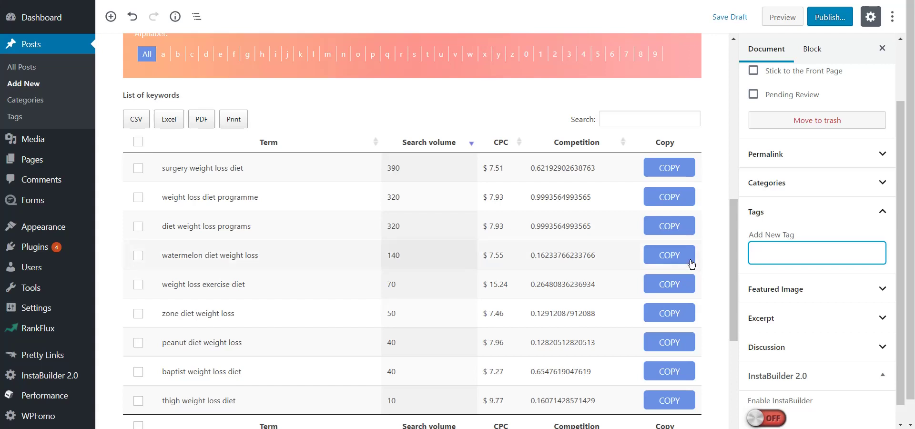
{"action": "left_click_drag", "start_coordinate": [901, 157], "coordinate": [893, 99]}
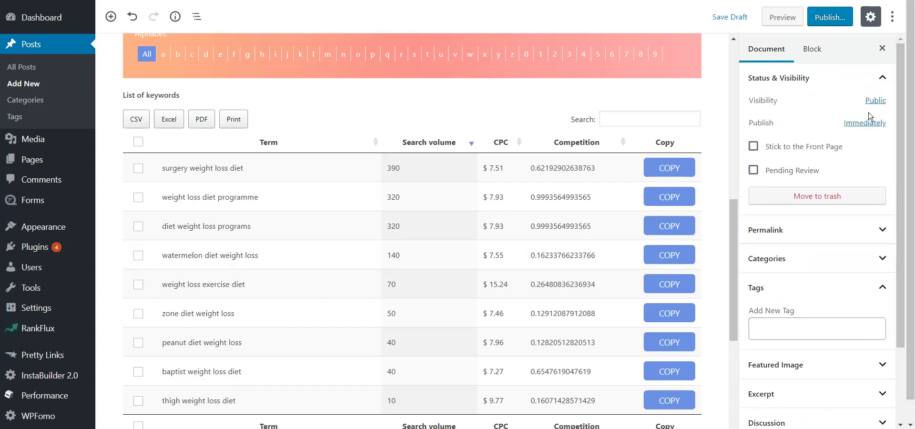
- In RankFlux's question suggestion form, enter "what is weight loss?", keep English / United States, set the number of keywords to 5, and get the questions
{"action": "left_click_drag", "start_coordinate": [734, 233], "coordinate": [717, 130]}
{"action": "left_click", "coordinate": [399, 137]}
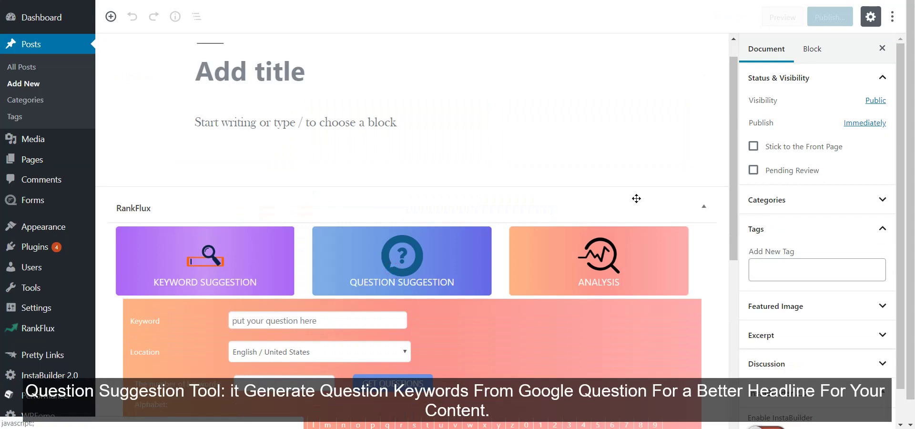
{"action": "left_click_drag", "start_coordinate": [733, 139], "coordinate": [733, 221]}
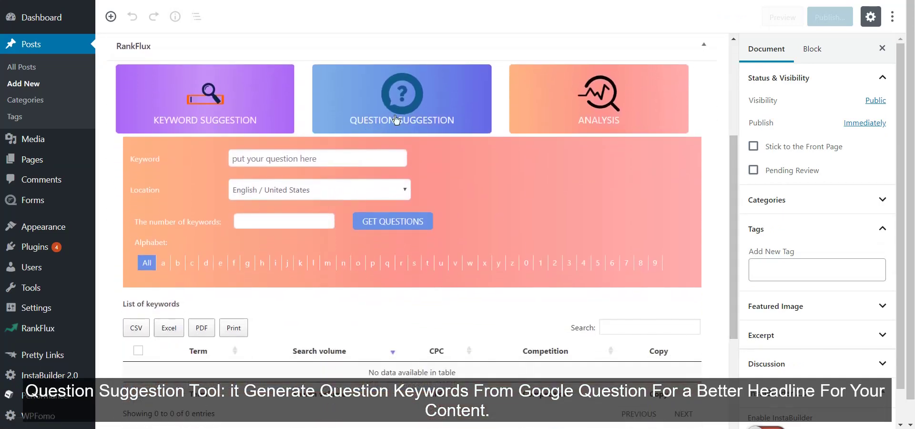
{"action": "left_click", "coordinate": [307, 158]}
{"action": "type", "text": "what is"}
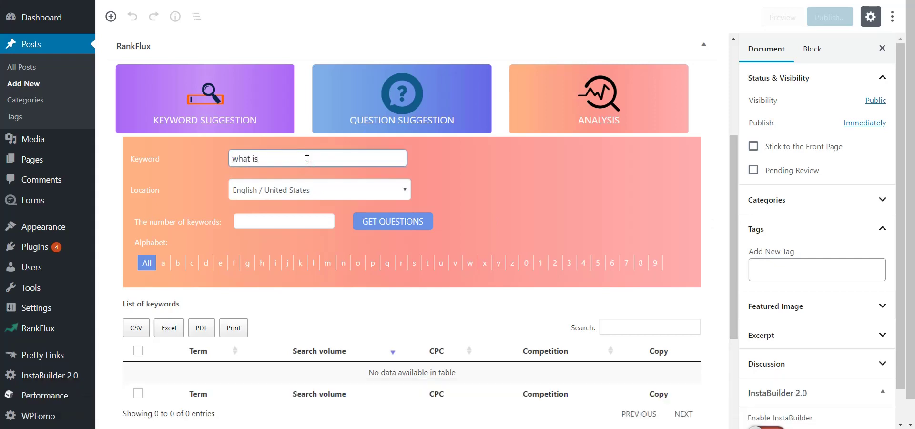
{"action": "type", "text": " weight loss?"}
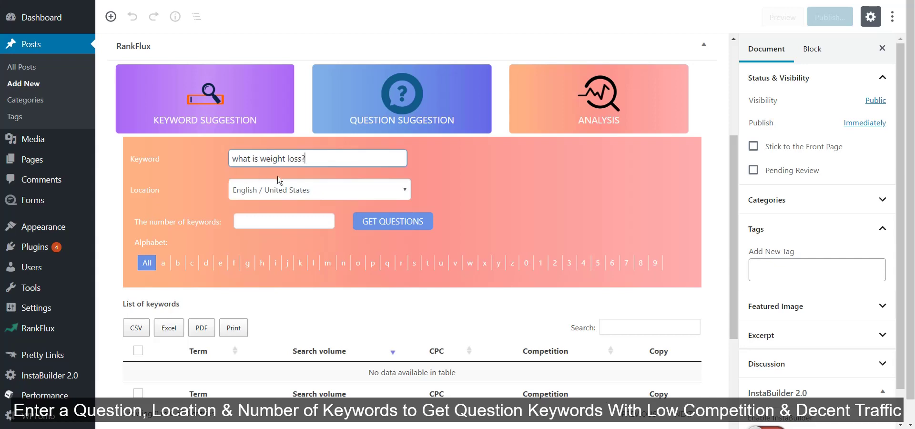
{"action": "left_click", "coordinate": [264, 222]}
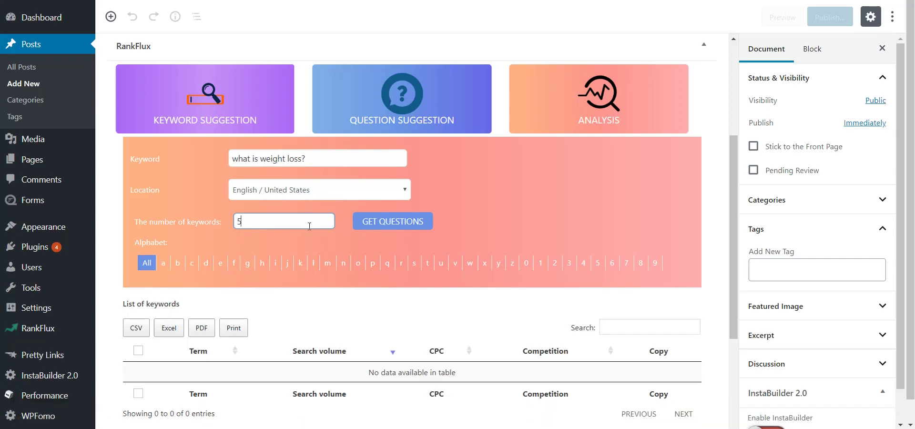
{"action": "left_click", "coordinate": [384, 227]}
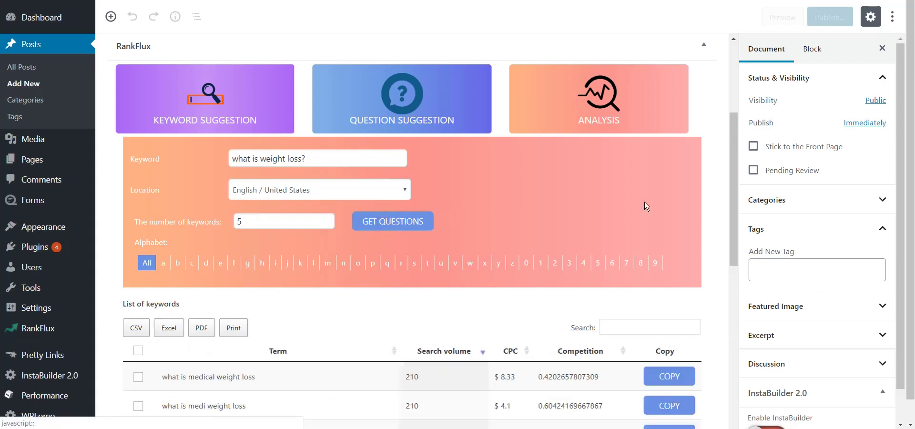
- Select the questions "what is medical weight loss", "what is medi weight loss", "what is healthy weight loss" and "what is weight loss surgery"
{"action": "left_click_drag", "start_coordinate": [734, 156], "coordinate": [741, 230]}
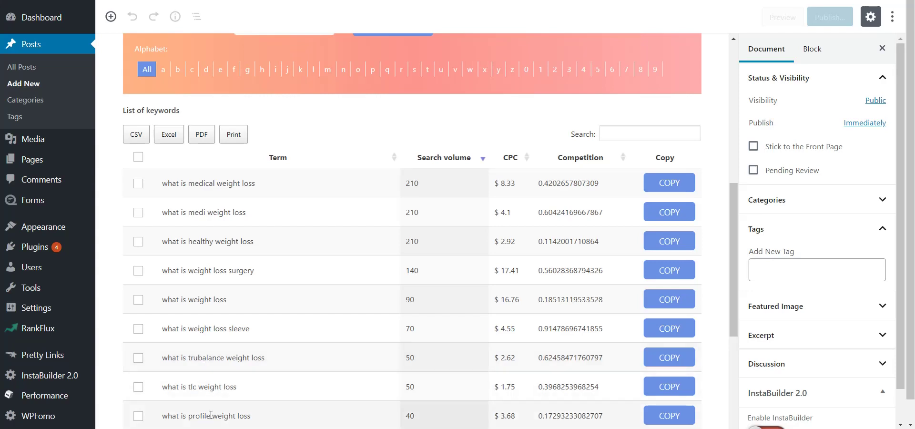
{"action": "left_click", "coordinate": [138, 157]}
{"action": "left_click", "coordinate": [138, 183]}
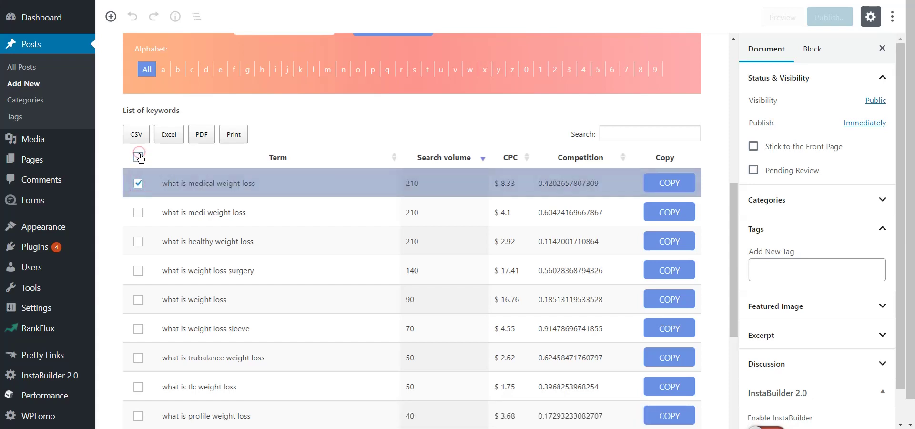
{"action": "left_click", "coordinate": [138, 212]}
{"action": "left_click", "coordinate": [138, 241]}
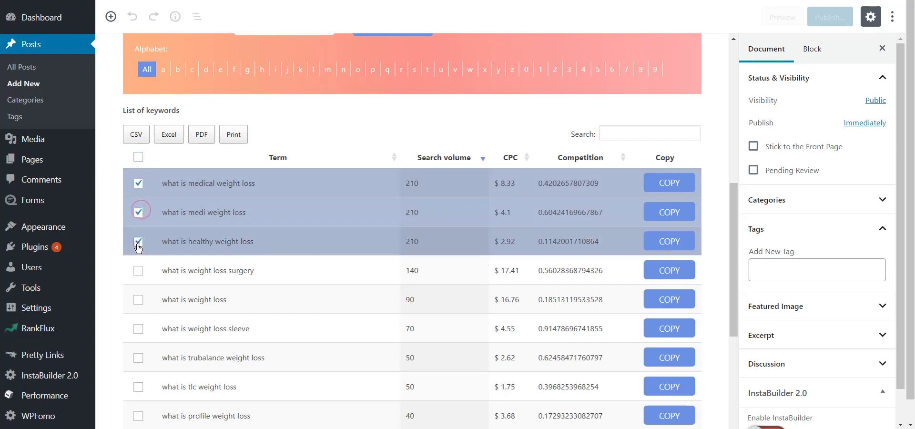
{"action": "left_click", "coordinate": [138, 270]}
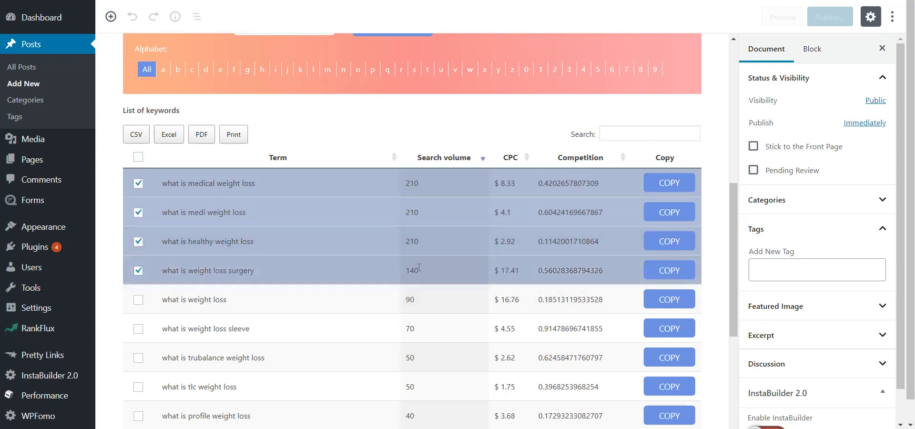
- Look through the suggested questions and highlight the term "what is medical weight loss"
{"action": "scroll", "coordinate": [734, 221], "scroll_direction": "down", "scroll_amount": 5}
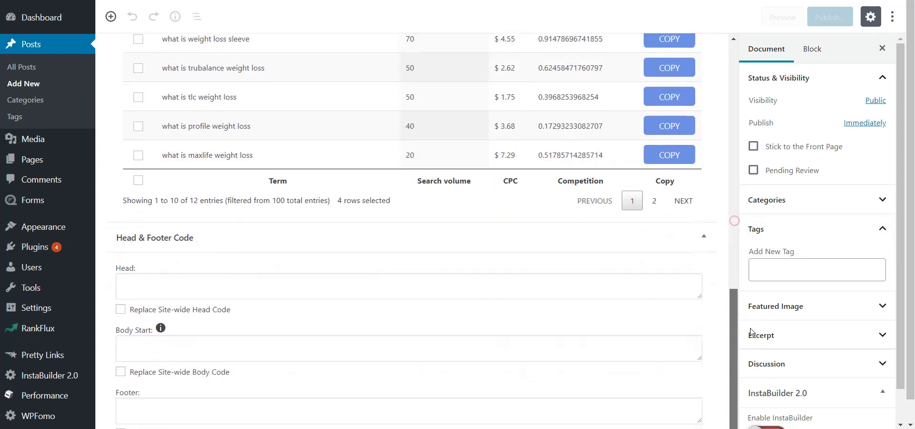
{"action": "scroll", "coordinate": [750, 317], "scroll_direction": "up", "scroll_amount": 2}
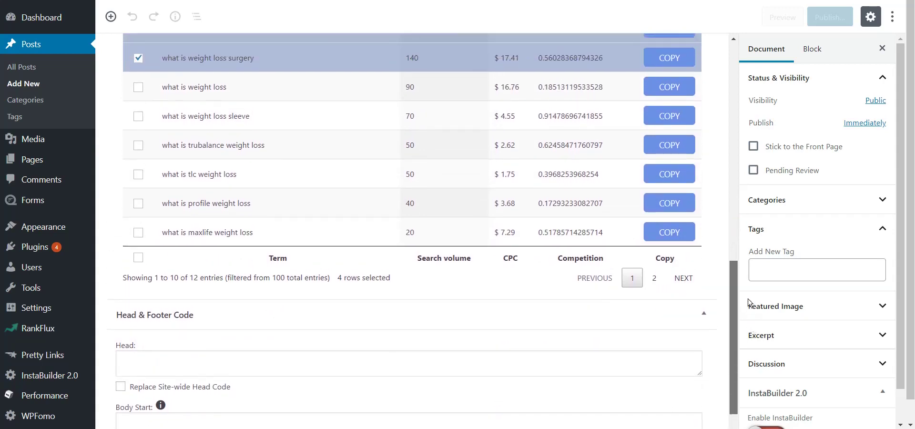
{"action": "scroll", "coordinate": [748, 301], "scroll_direction": "up", "scroll_amount": 4}
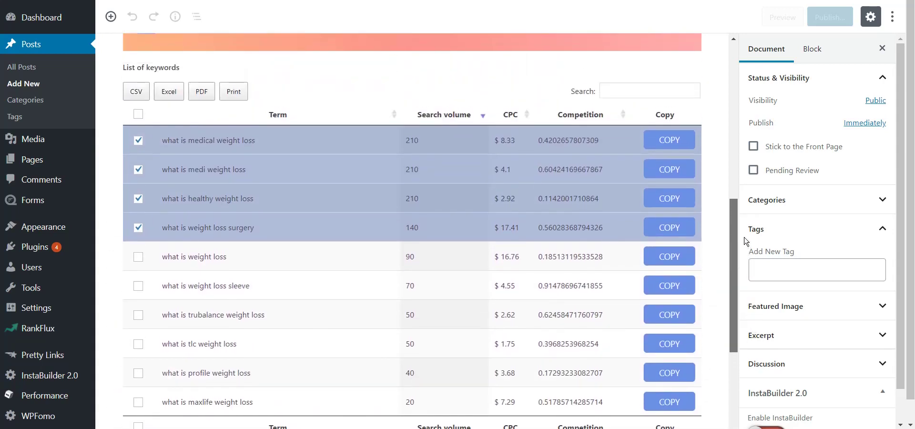
{"action": "scroll", "coordinate": [745, 241], "scroll_direction": "down", "scroll_amount": 1}
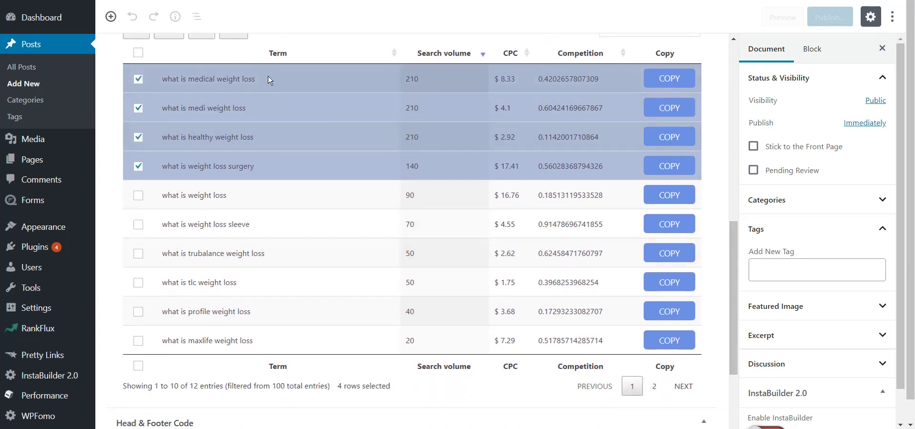
{"action": "left_click_drag", "start_coordinate": [264, 79], "coordinate": [162, 84]}
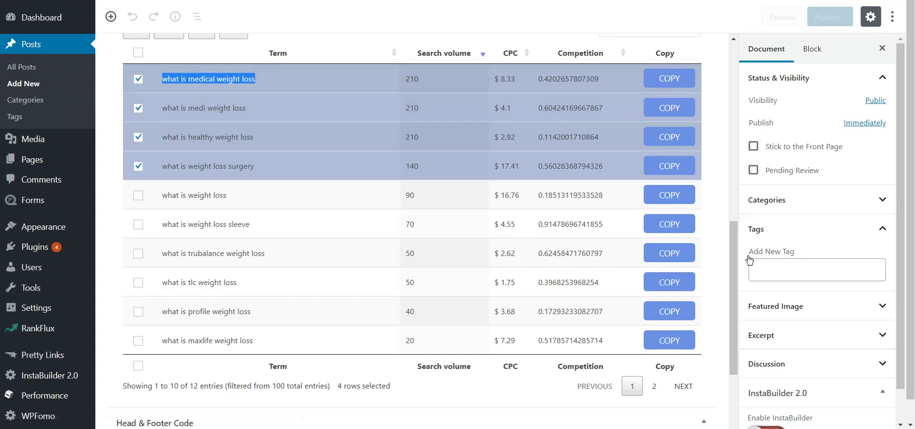
- Open RankFlux's Analysis tool for checking the post's content against custom keywords
{"action": "left_click_drag", "start_coordinate": [734, 258], "coordinate": [729, 99]}
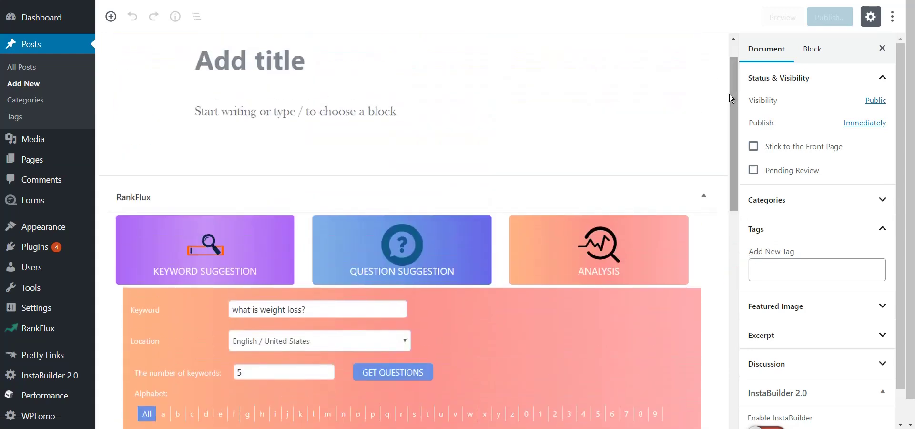
{"action": "left_click", "coordinate": [600, 247]}
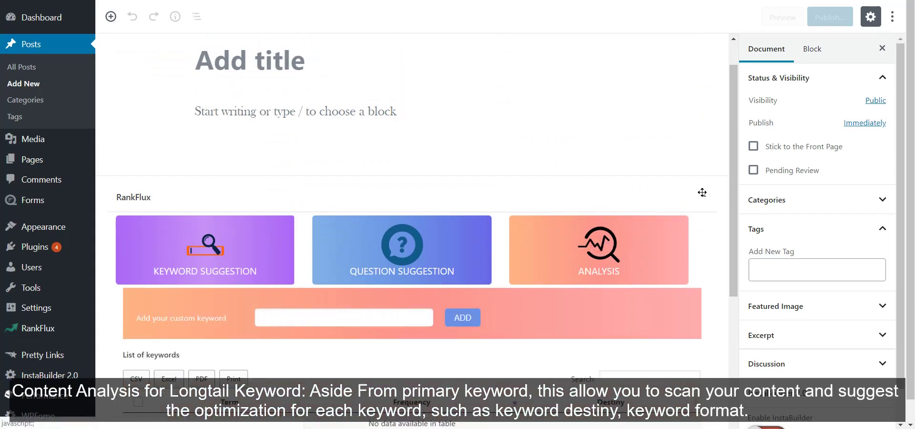
{"action": "left_click_drag", "start_coordinate": [730, 156], "coordinate": [733, 191]}
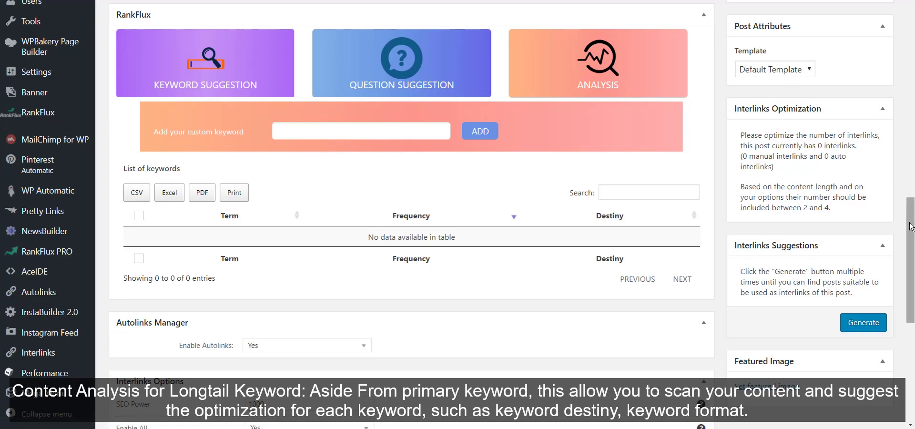
- Copy the phrase "Make money online" from the opening paragraph of the published post
{"action": "left_click_drag", "start_coordinate": [910, 224], "coordinate": [903, 112]}
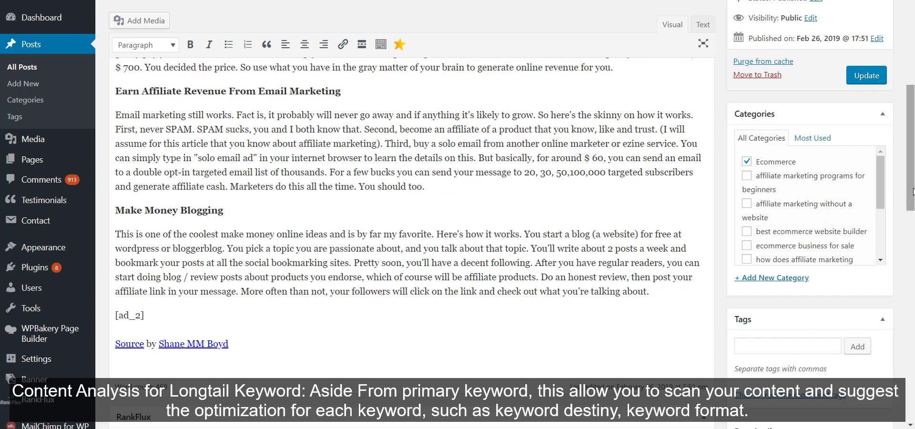
{"action": "left_click_drag", "start_coordinate": [912, 190], "coordinate": [907, 135]}
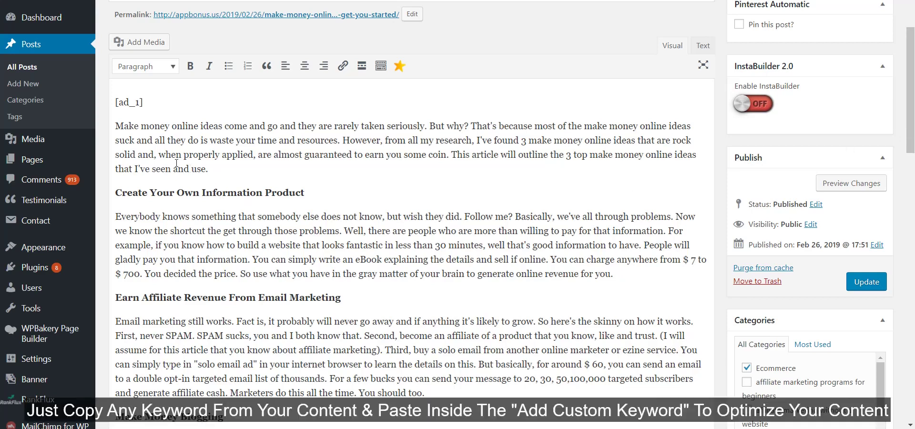
{"action": "left_click_drag", "start_coordinate": [200, 126], "coordinate": [120, 122]}
{"action": "key", "text": "ctrl+c"}
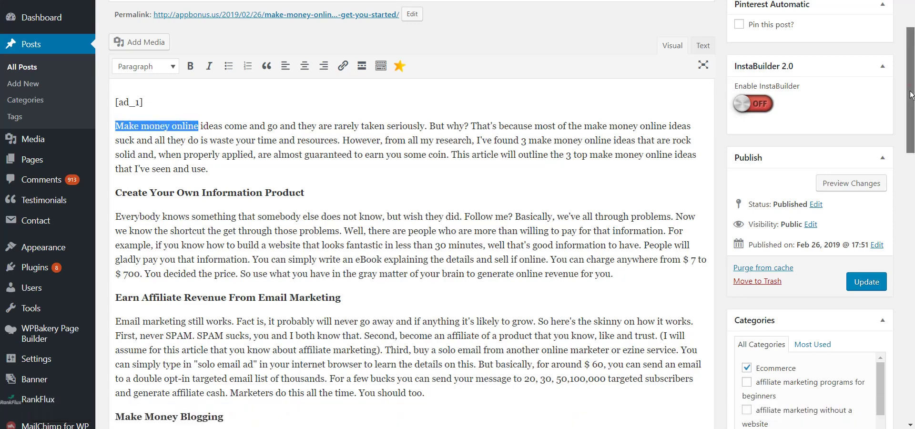
- Paste "Make money online" as a custom keyword in the RankFlux analysis and add it to the list
{"action": "left_click_drag", "start_coordinate": [911, 89], "coordinate": [912, 236]}
{"action": "left_click", "coordinate": [391, 213]}
{"action": "key", "text": "ctrl+v"}
{"action": "left_click", "coordinate": [470, 224]}
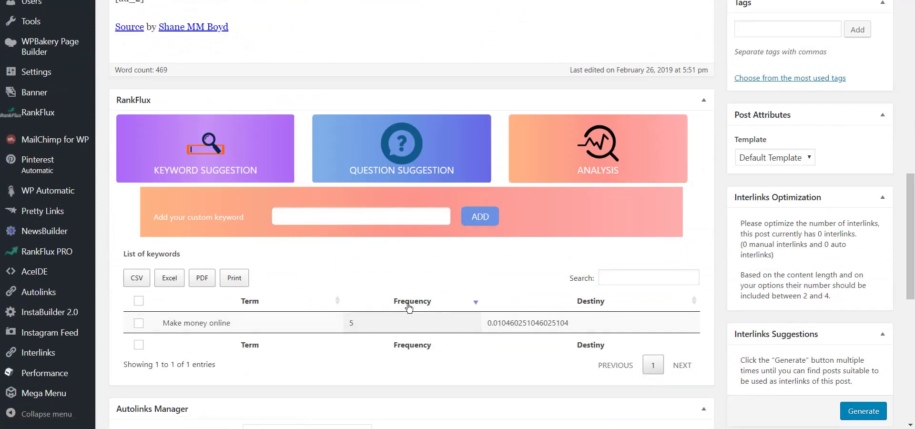
- Check the frequency and destiny of the "Make money online" keyword and look over the post's content
{"action": "double_click", "coordinate": [351, 325]}
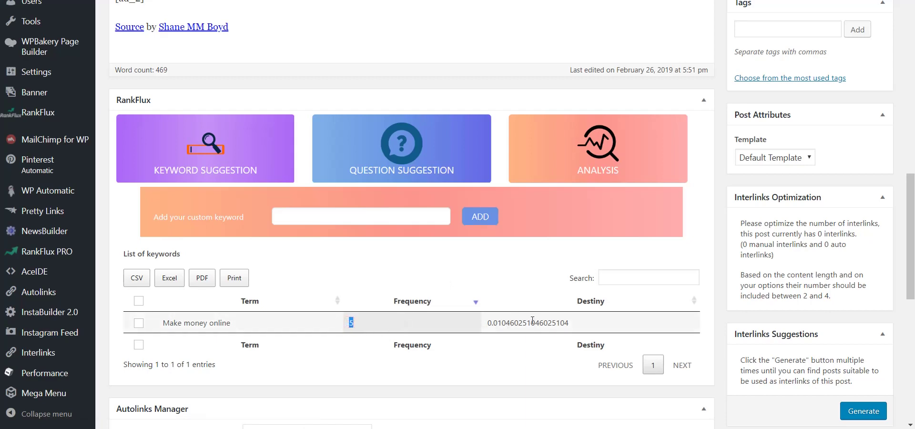
{"action": "left_click", "coordinate": [420, 329]}
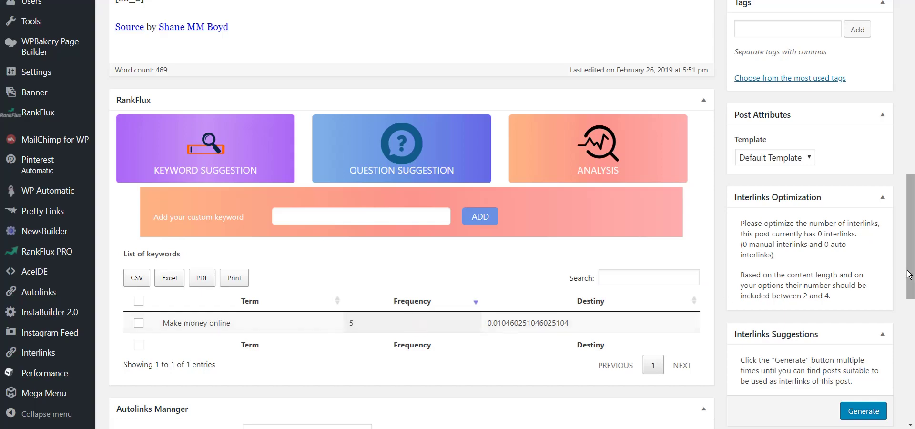
{"action": "left_click_drag", "start_coordinate": [909, 274], "coordinate": [905, 185]}
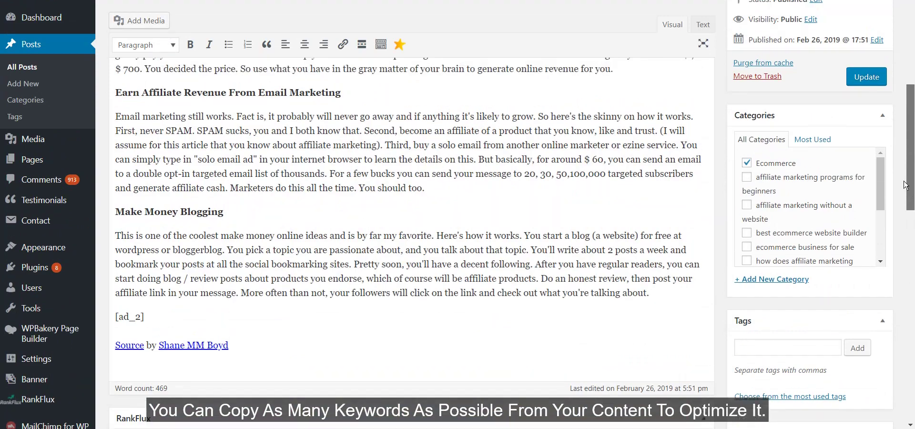
{"action": "scroll", "coordinate": [388, 344], "scroll_direction": "down", "scroll_amount": 4}
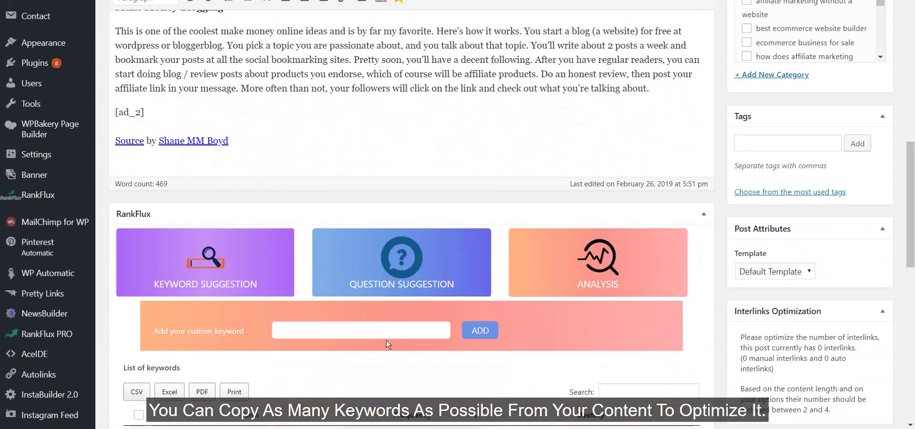